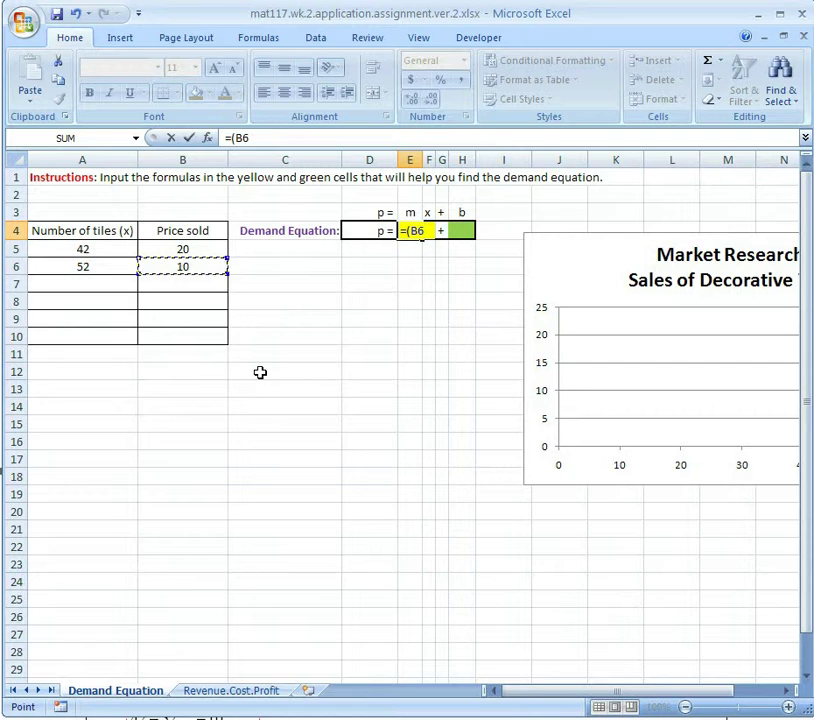
- Finish the E4 slope formula as =(B6-B5)/(A6-A5), giving a slope of -1
{"action": "type", "text": "-"}
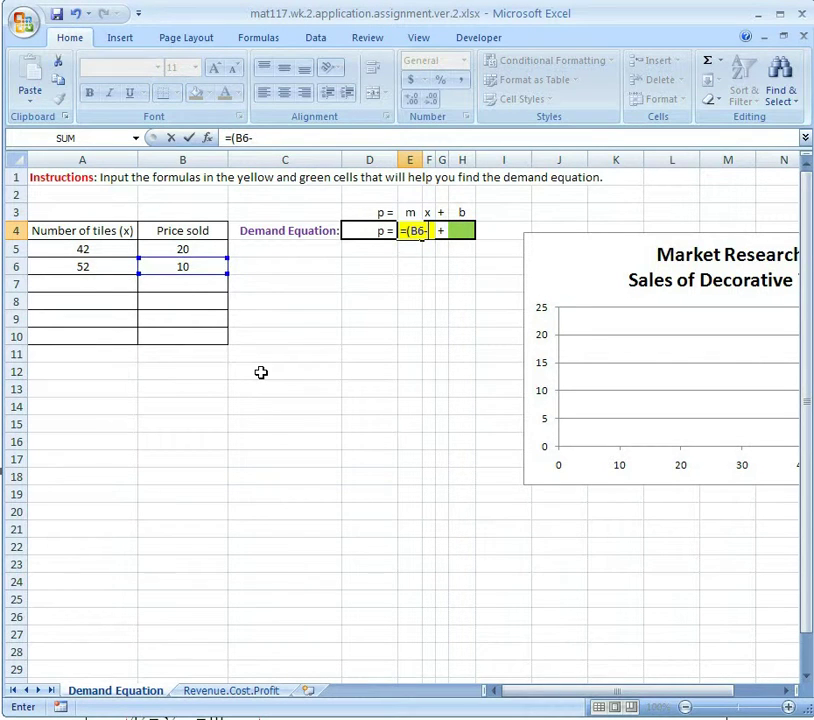
{"action": "left_click", "coordinate": [193, 248]}
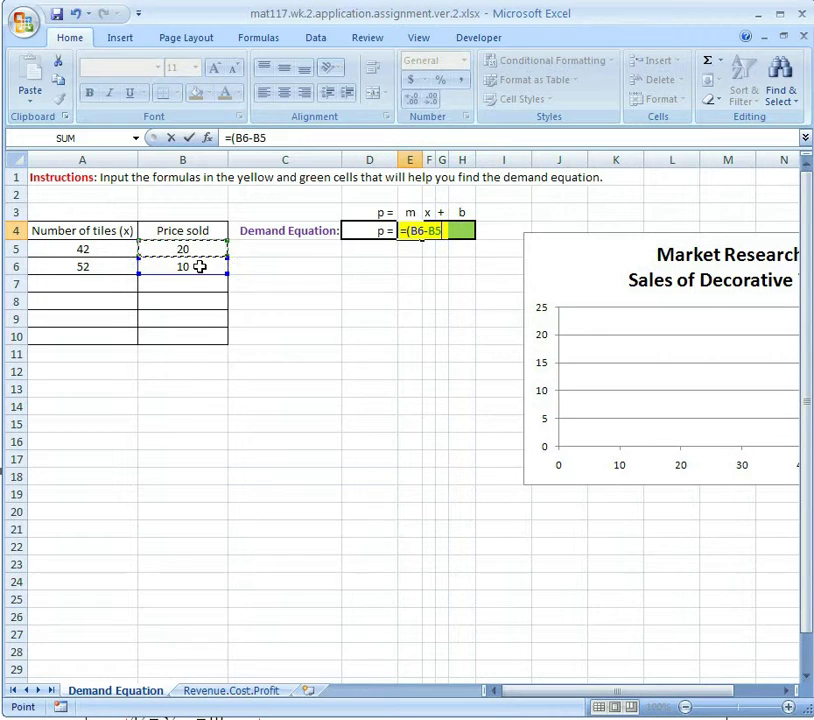
{"action": "type", "text": ")"}
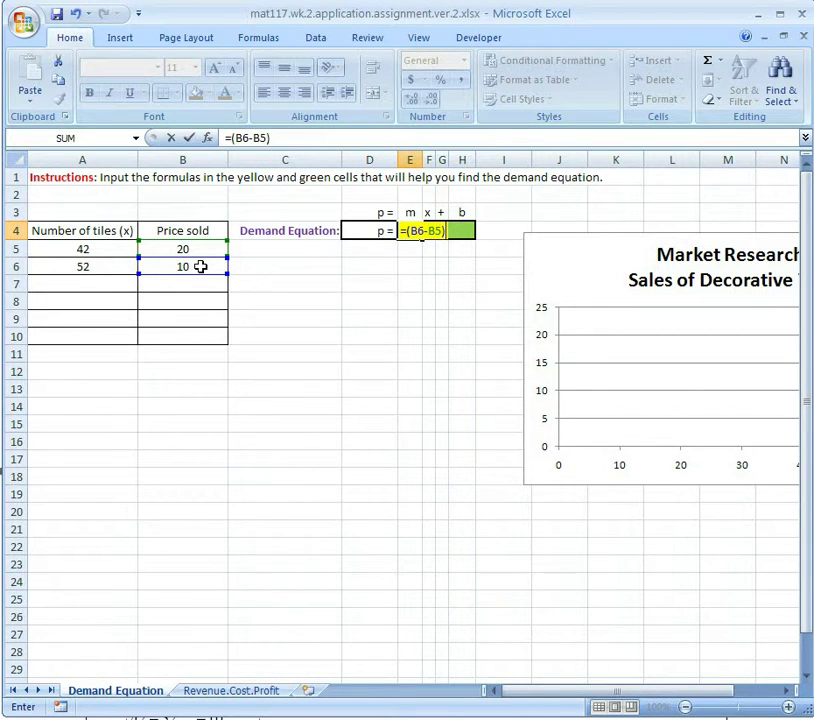
{"action": "type", "text": "/"}
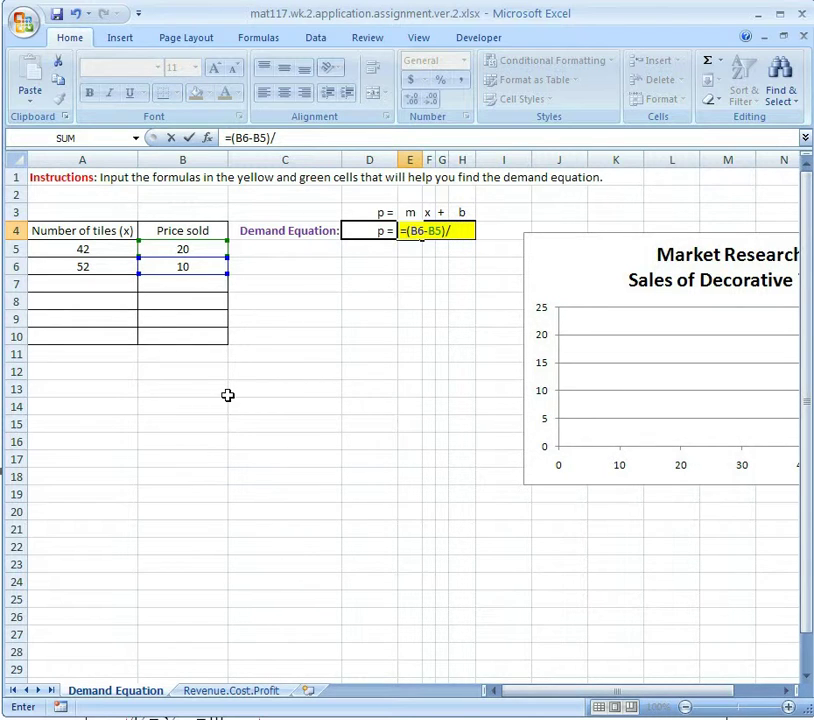
{"action": "type", "text": "("}
{"action": "left_click", "coordinate": [97, 267]}
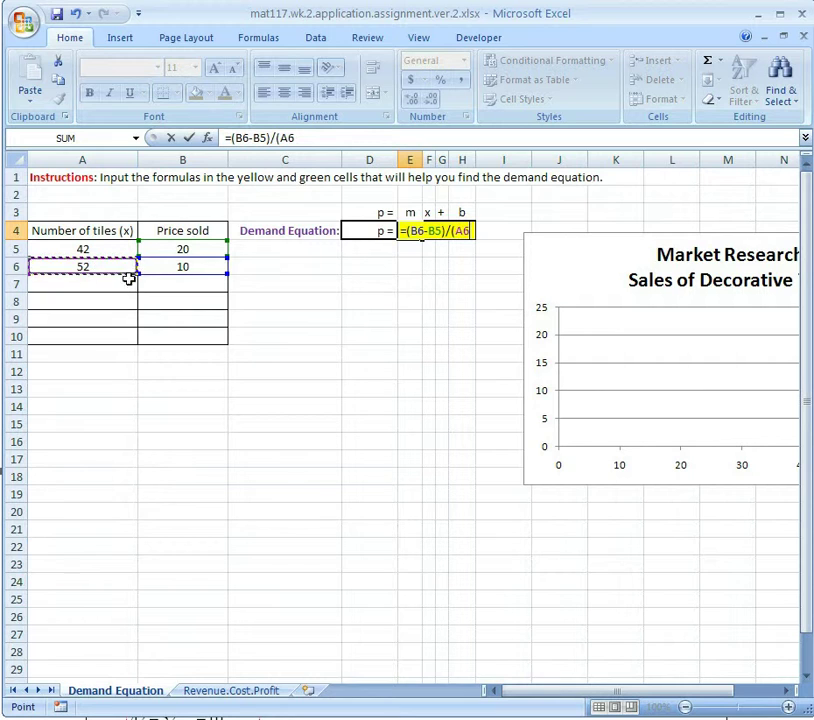
{"action": "type", "text": "-"}
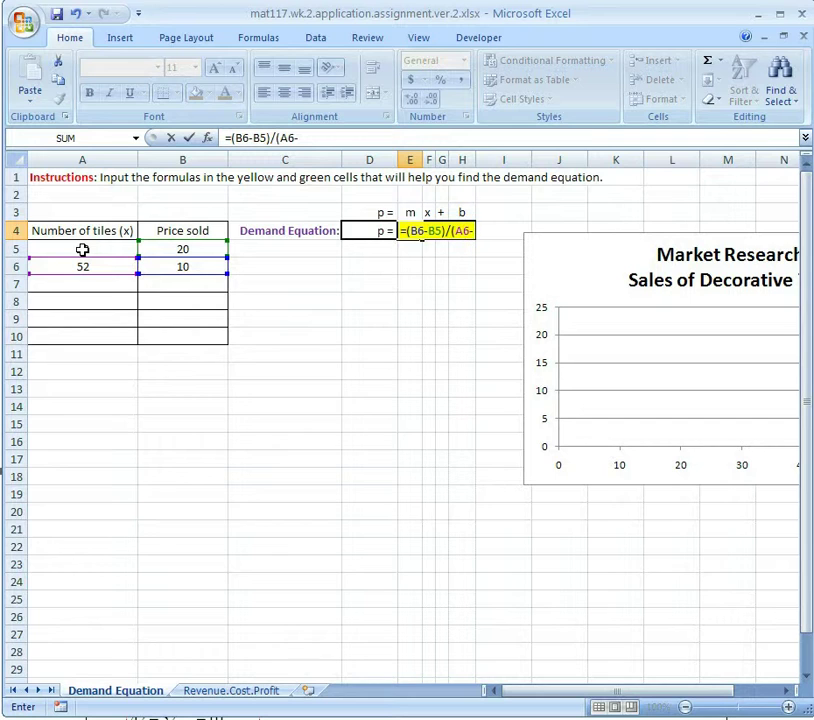
{"action": "left_click", "coordinate": [83, 250]}
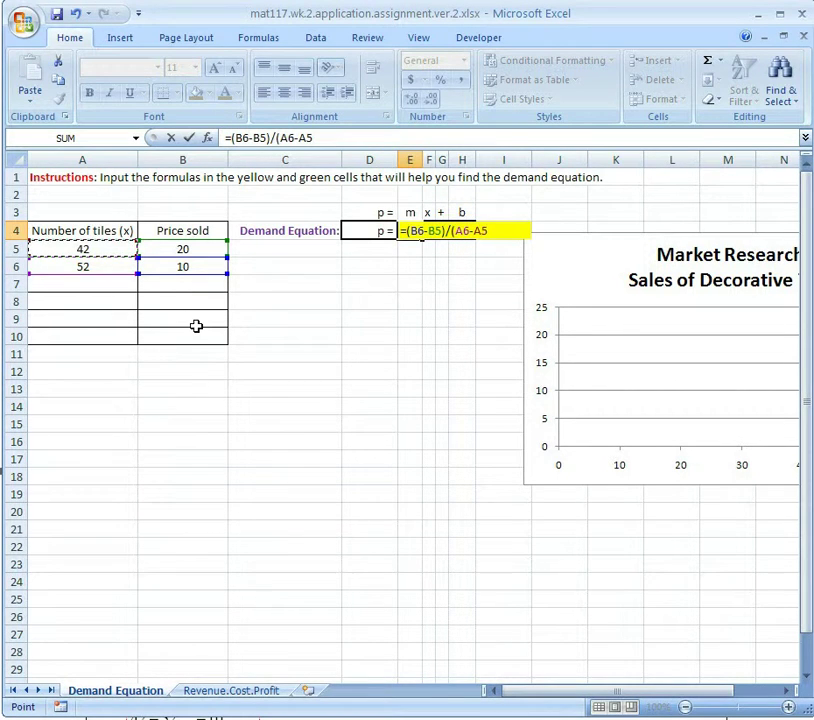
{"action": "type", "text": ")"}
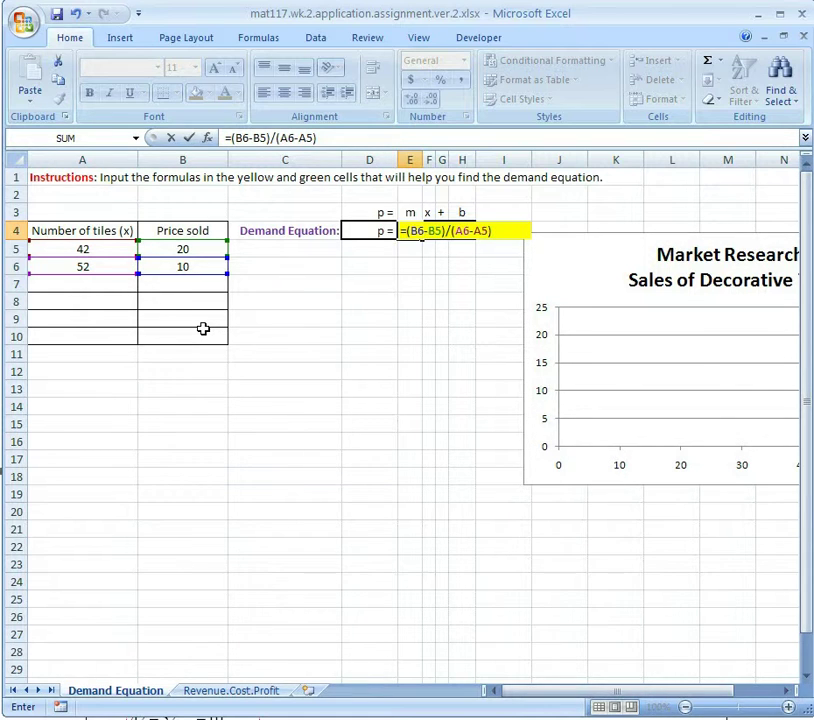
{"action": "key", "text": "Return"}
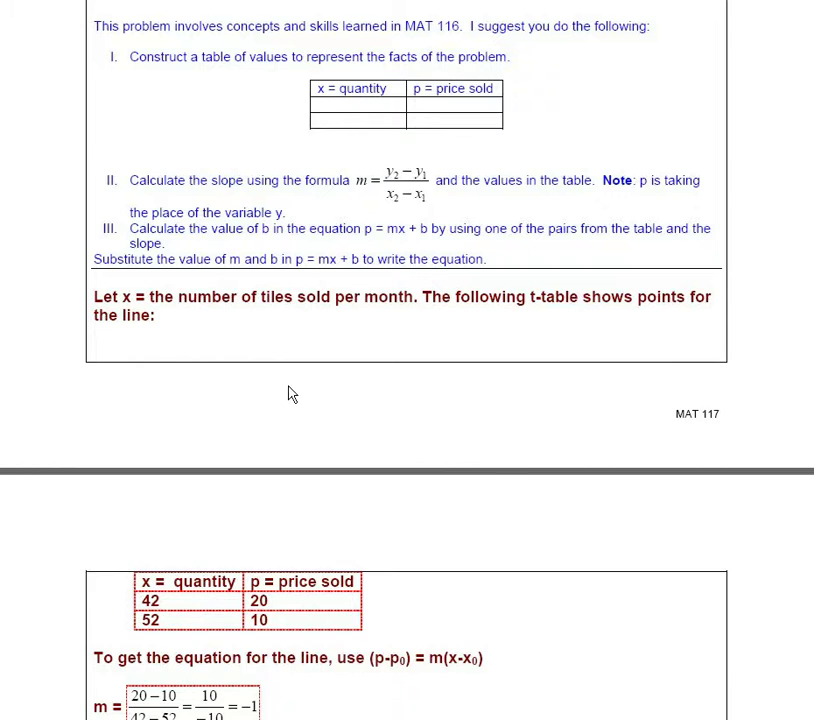
- Scroll the Word document to the worked intercept b = 62 and p = -x + 62
{"action": "scroll", "coordinate": [318, 426], "scroll_direction": "down", "scroll_amount": 4}
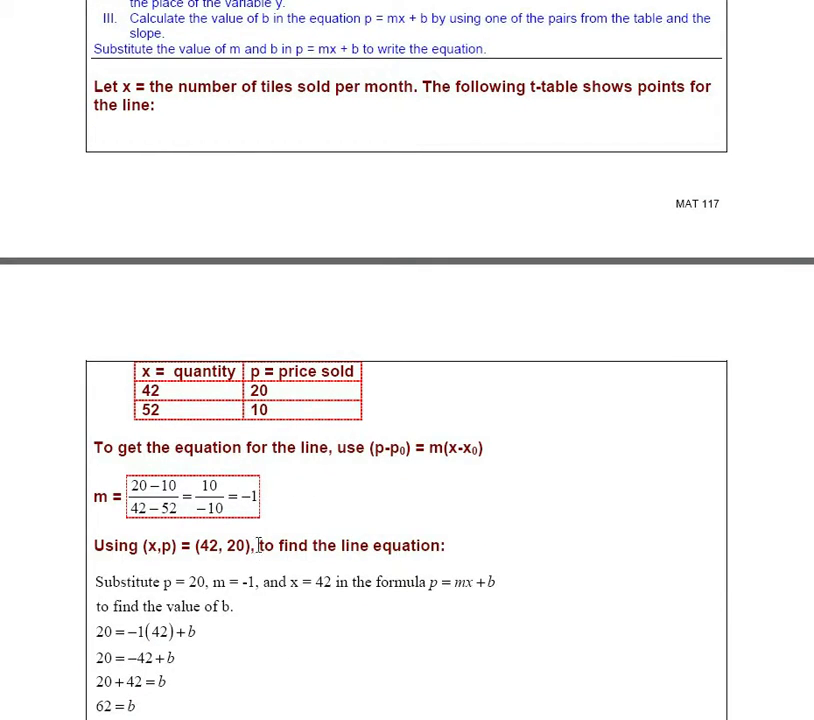
{"action": "scroll", "coordinate": [267, 578], "scroll_direction": "down", "scroll_amount": 2}
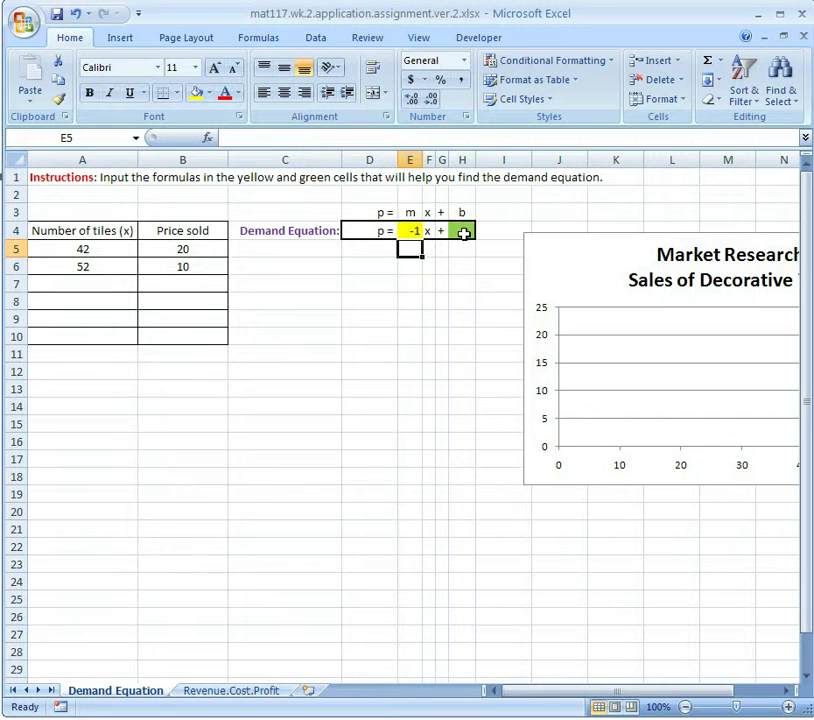
{"action": "left_click", "coordinate": [464, 231]}
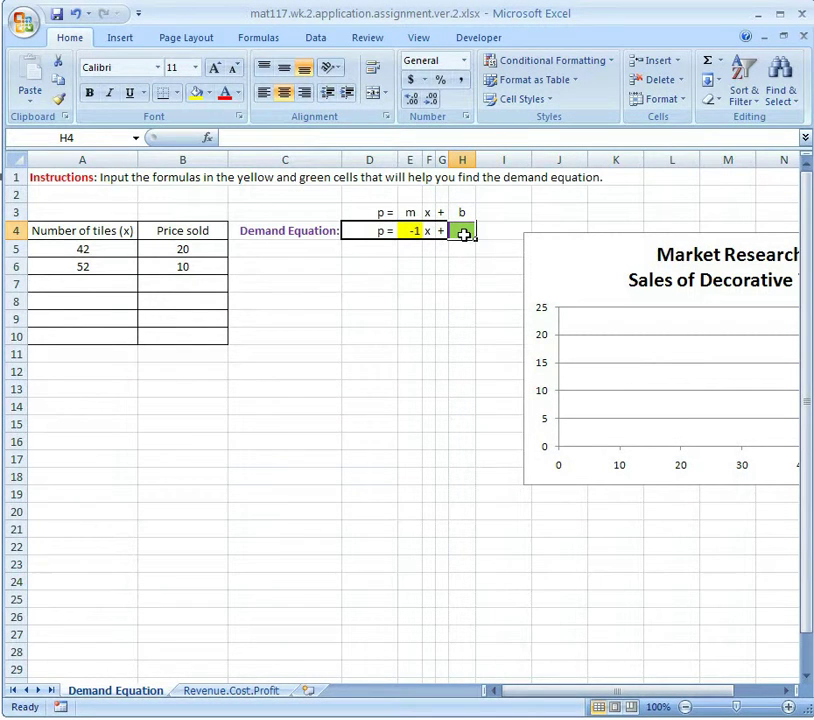
- Enter 62 as the intercept in H4, then switch to the Revenue.Cost.Profit sheet
{"action": "type", "text": "62"}
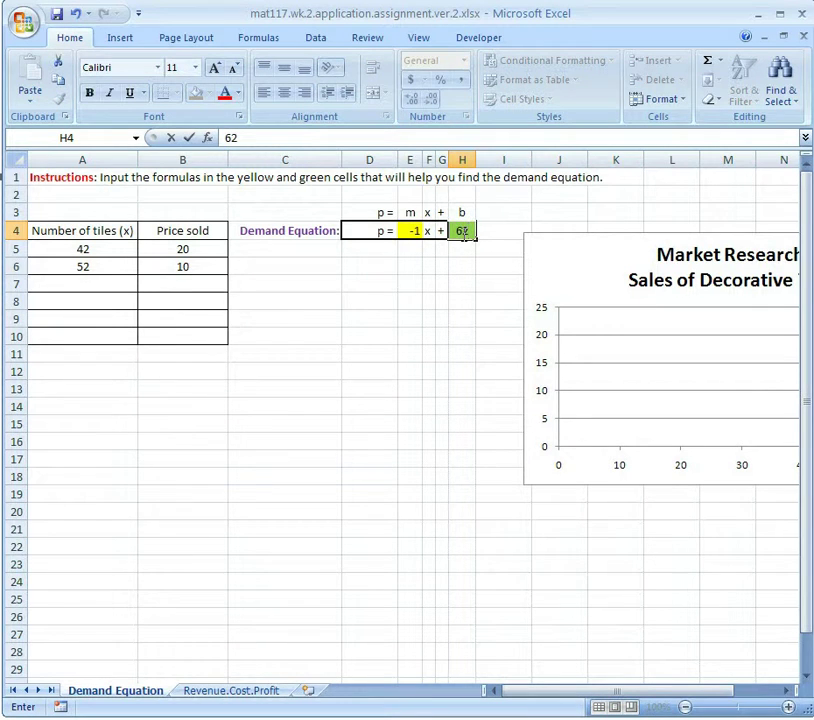
{"action": "key", "text": "Return"}
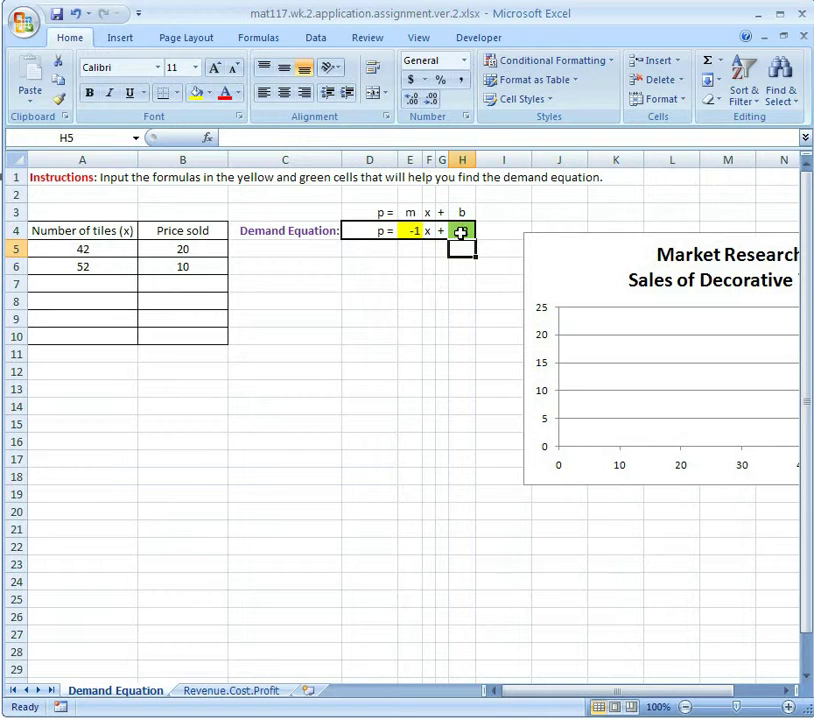
{"action": "left_click", "coordinate": [256, 693]}
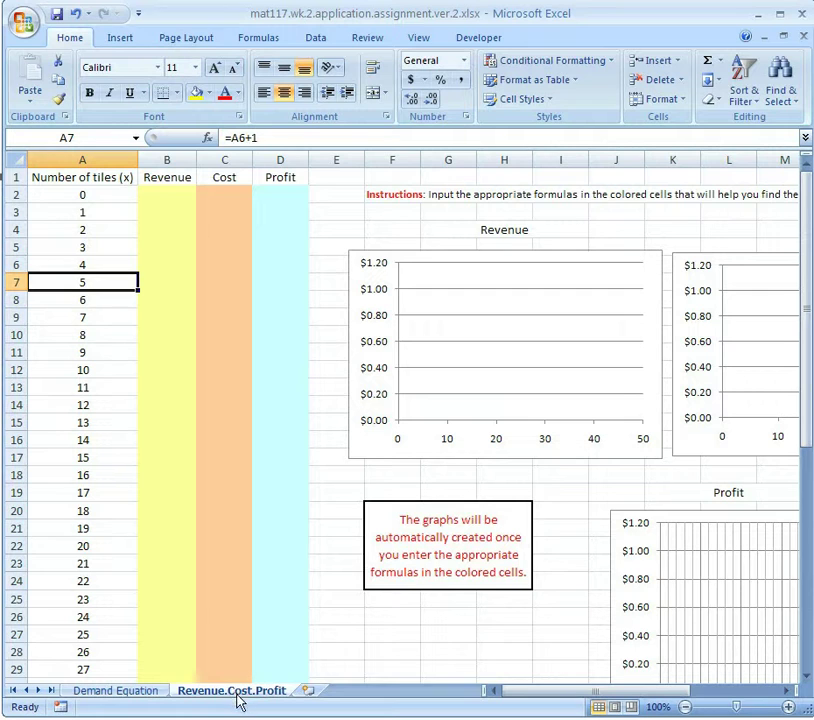
- Begin a new formula in the first Revenue cell, B2
{"action": "left_click", "coordinate": [168, 194]}
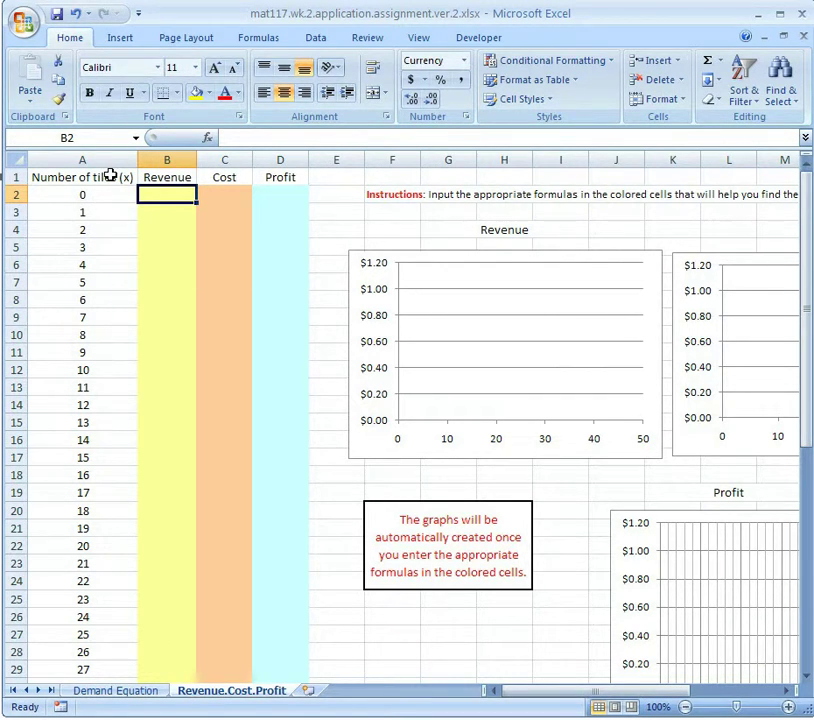
{"action": "type", "text": "="}
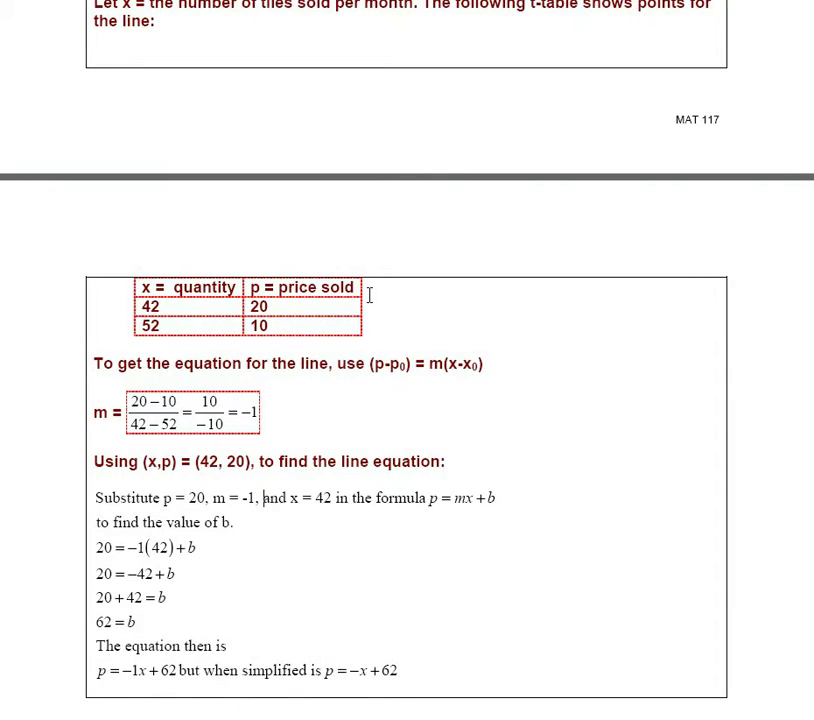
- Scroll to the revenue answer box and highlight R = xp and x(-x + 62)
{"action": "scroll", "coordinate": [369, 295], "scroll_direction": "down", "scroll_amount": 10}
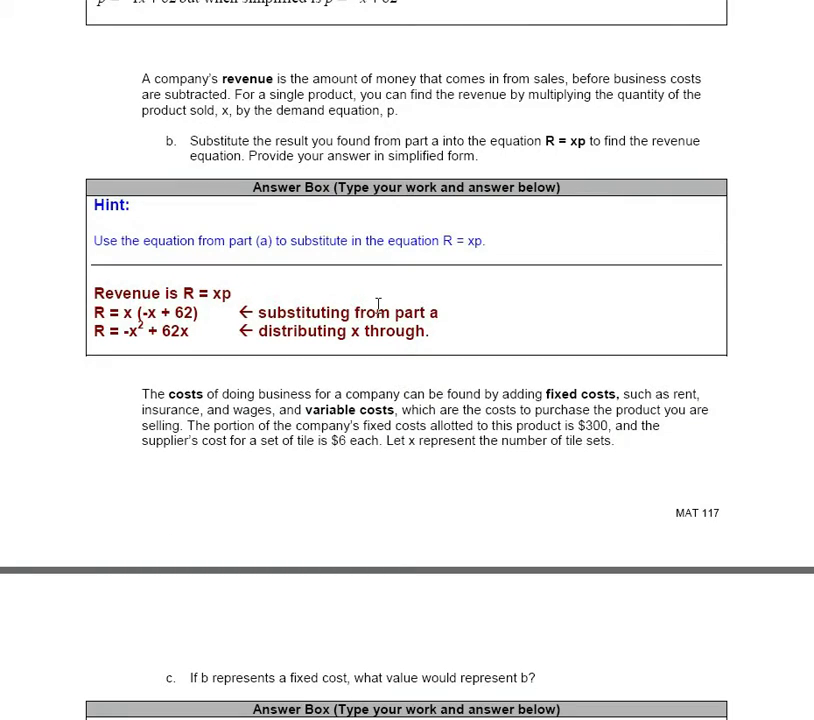
{"action": "scroll", "coordinate": [268, 318], "scroll_direction": "down", "scroll_amount": 1}
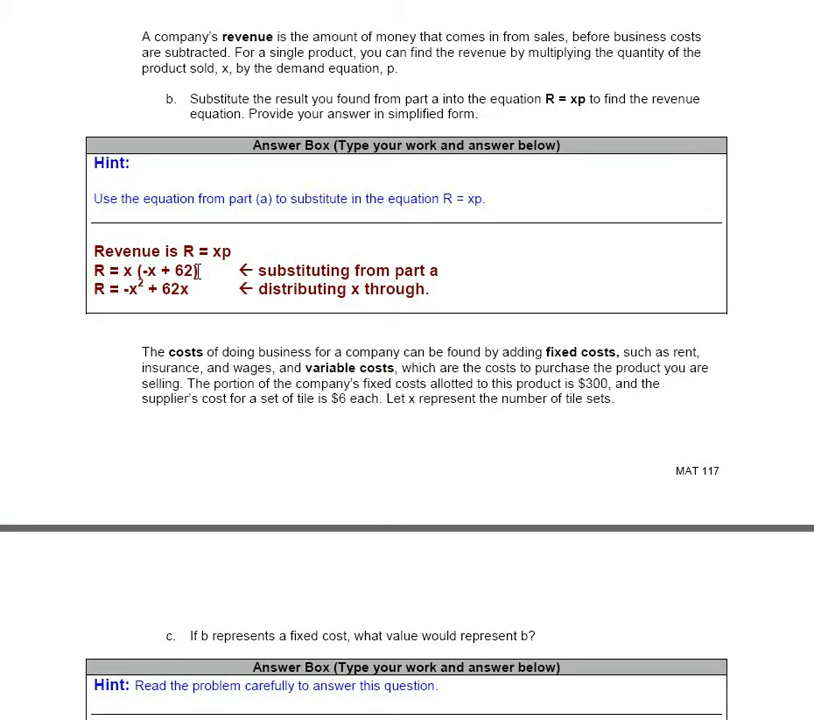
{"action": "left_click_drag", "start_coordinate": [199, 270], "coordinate": [124, 270]}
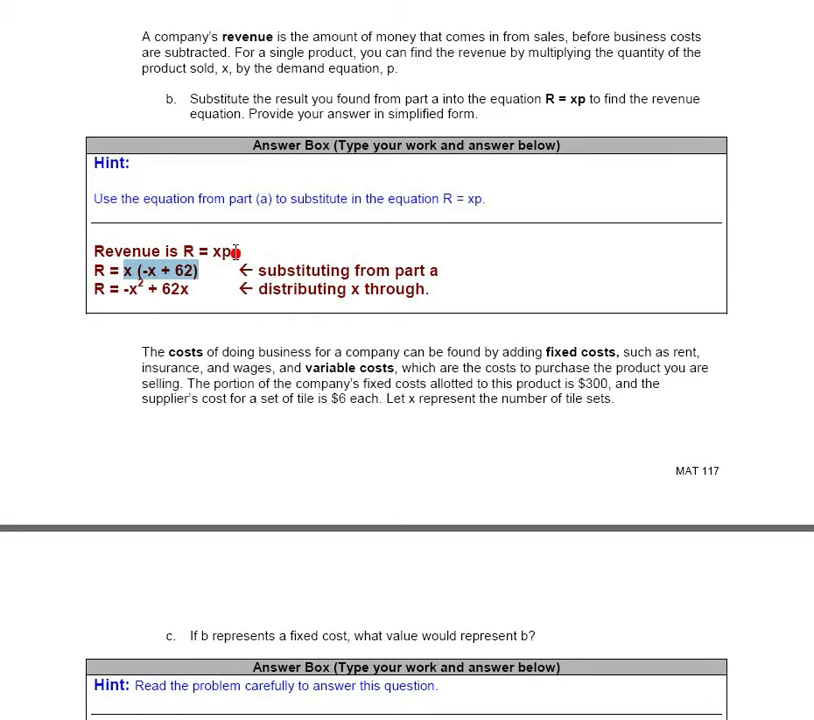
{"action": "left_click_drag", "start_coordinate": [235, 252], "coordinate": [182, 252]}
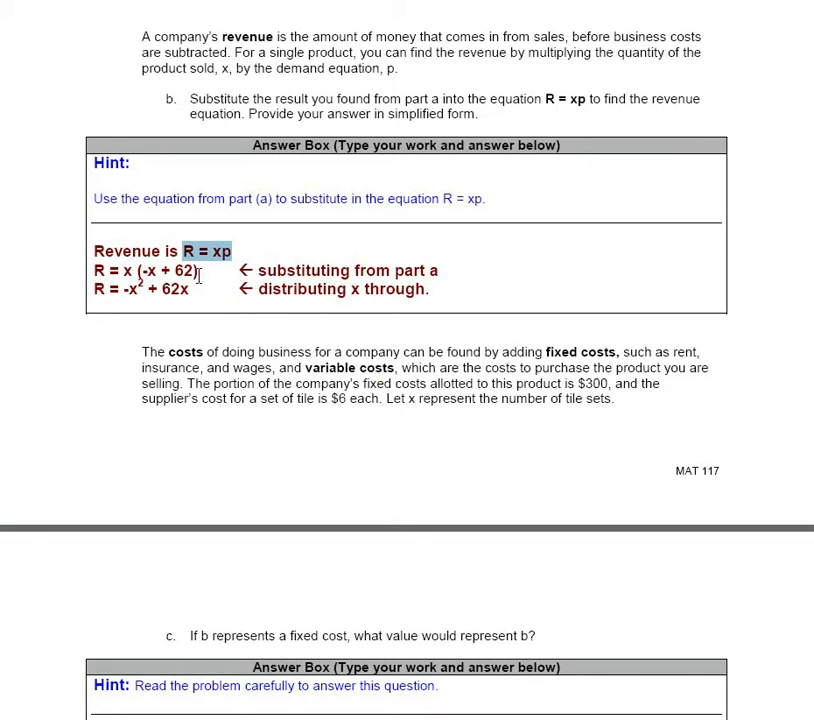
{"action": "left_click", "coordinate": [199, 272]}
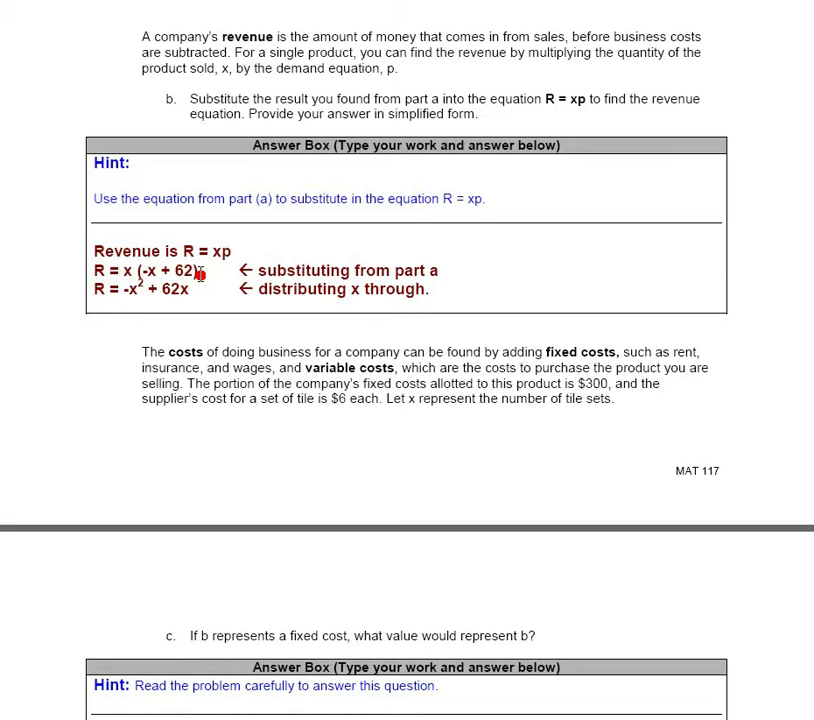
{"action": "left_click_drag", "start_coordinate": [199, 272], "coordinate": [128, 274]}
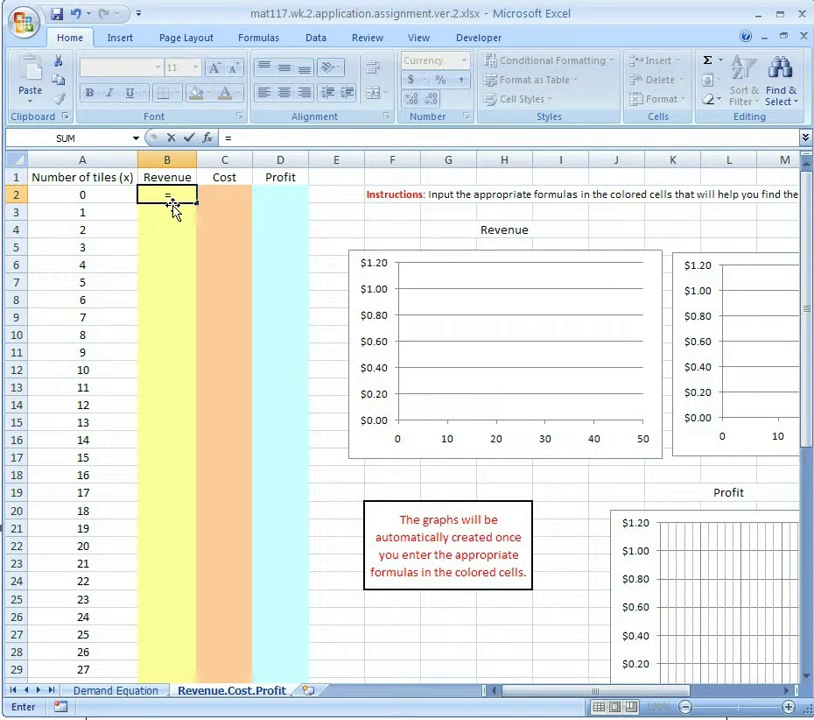
- Enter the revenue formula =A2*(62-A2) in B2, which shows $0.00
{"action": "left_click", "coordinate": [92, 195]}
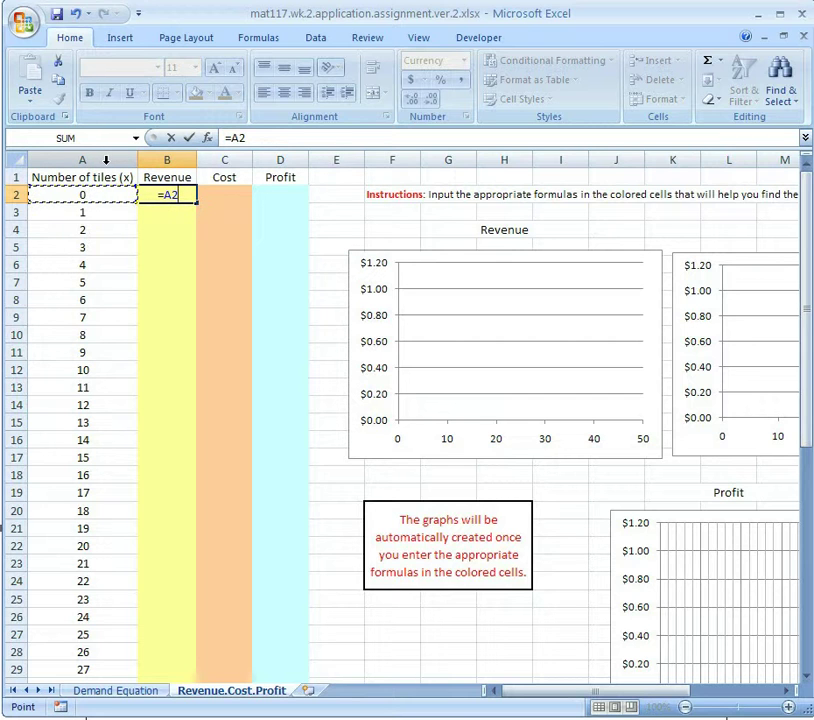
{"action": "type", "text": "*"}
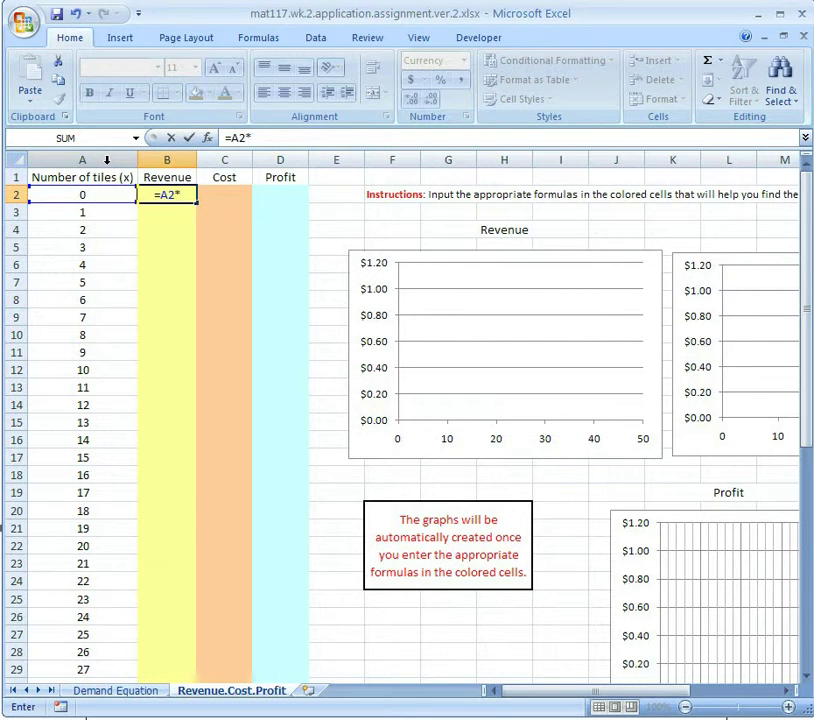
{"action": "type", "text": "("}
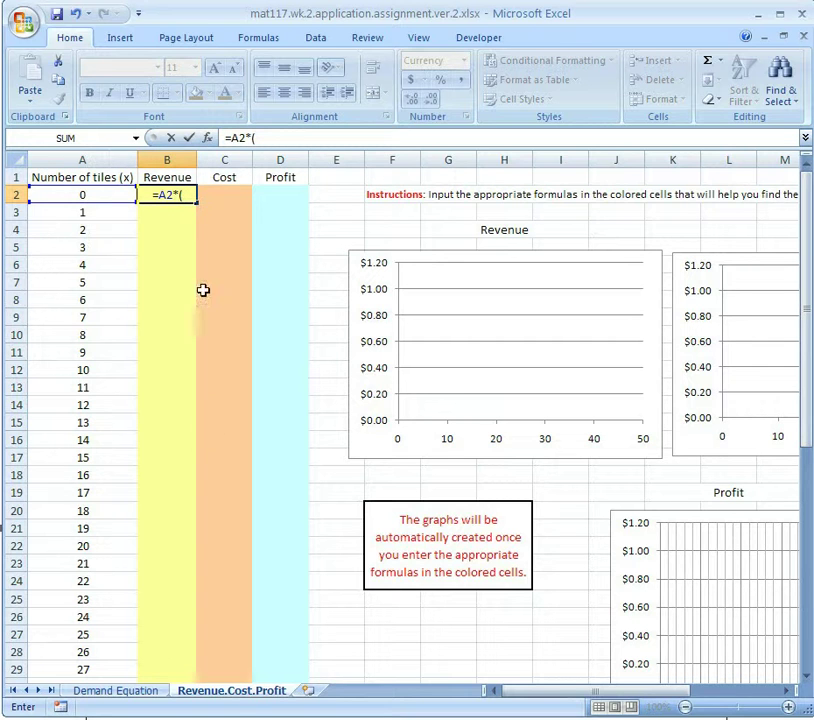
{"action": "key", "text": "alt+Tab"}
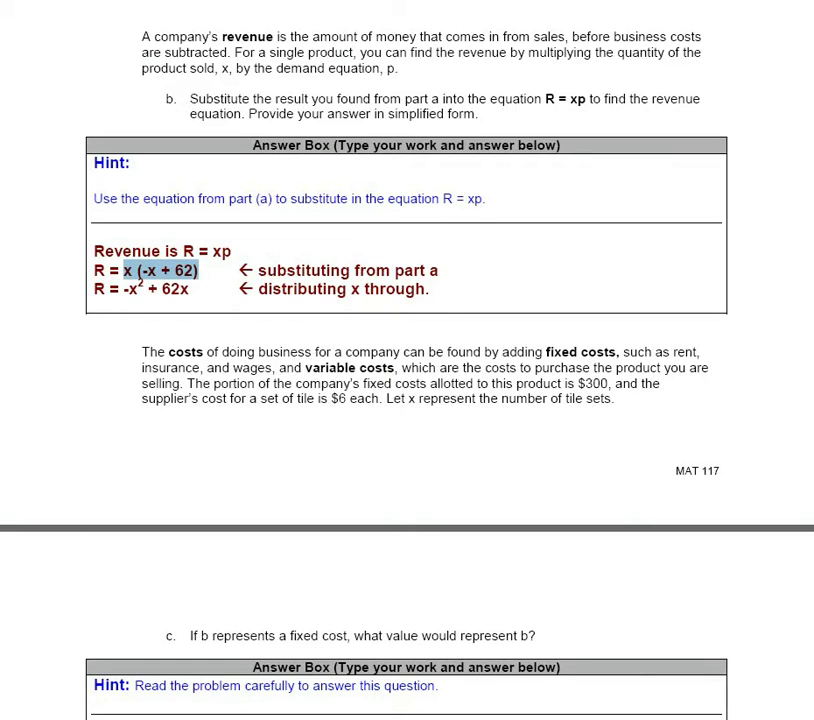
{"action": "key", "text": "alt+Tab"}
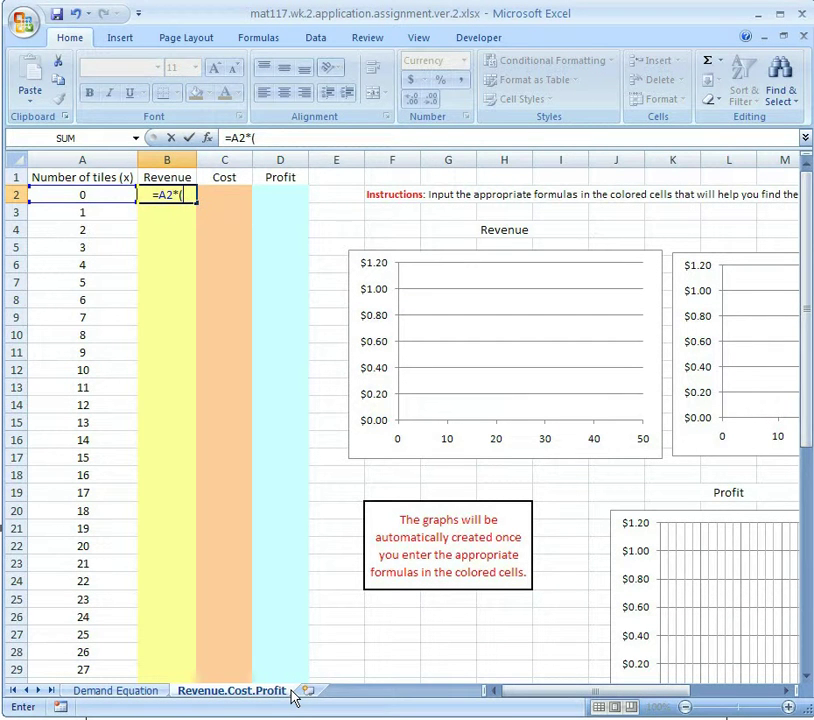
{"action": "type", "text": "62-"}
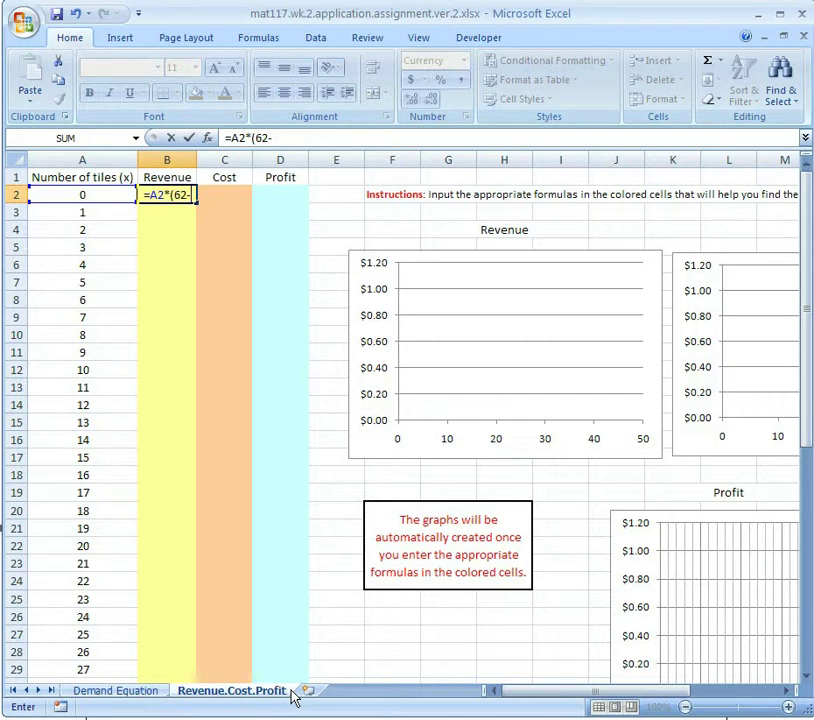
{"action": "left_click", "coordinate": [89, 195]}
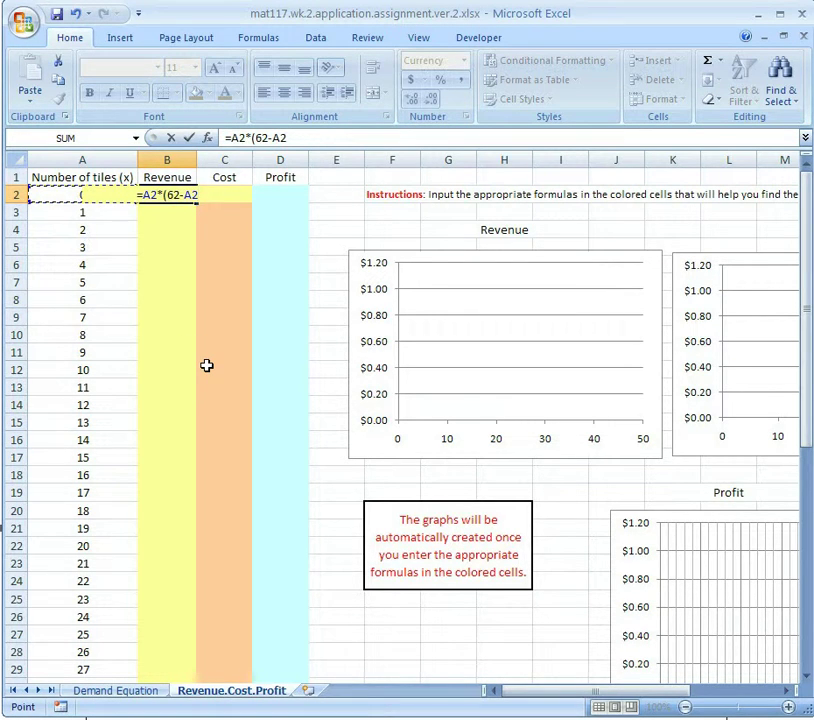
{"action": "type", "text": ")"}
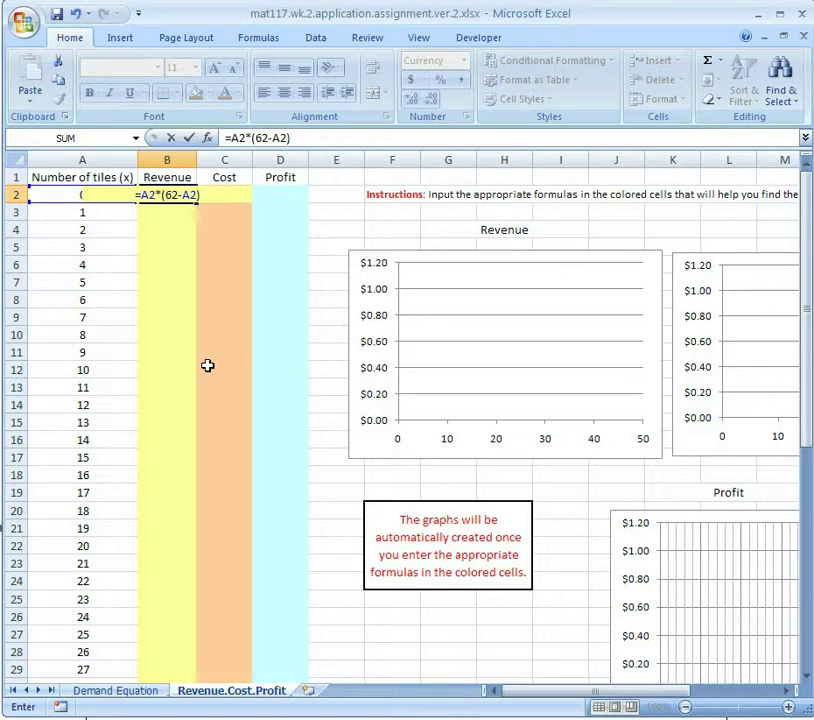
{"action": "key", "text": "Return"}
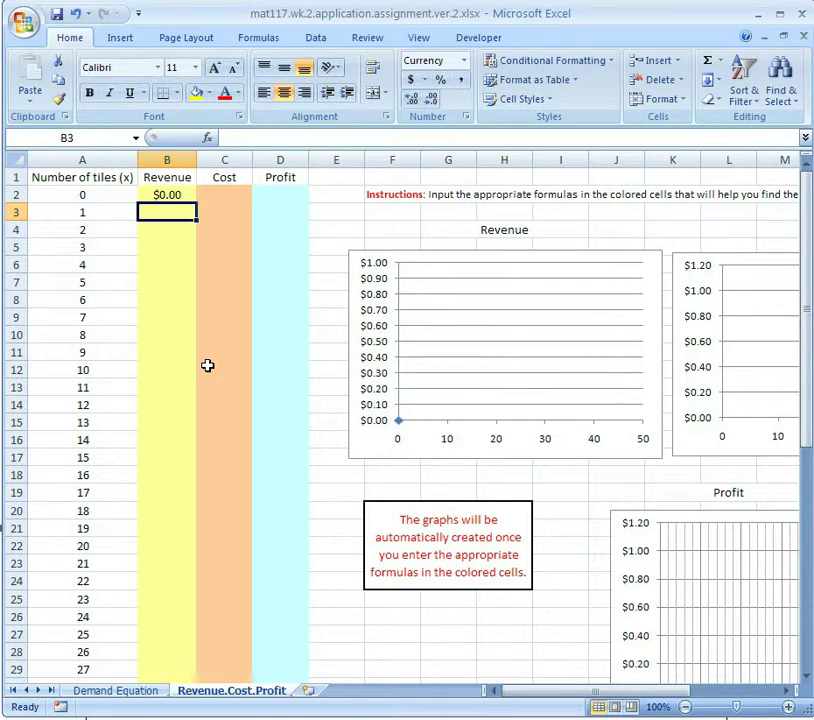
{"action": "key", "text": "Up"}
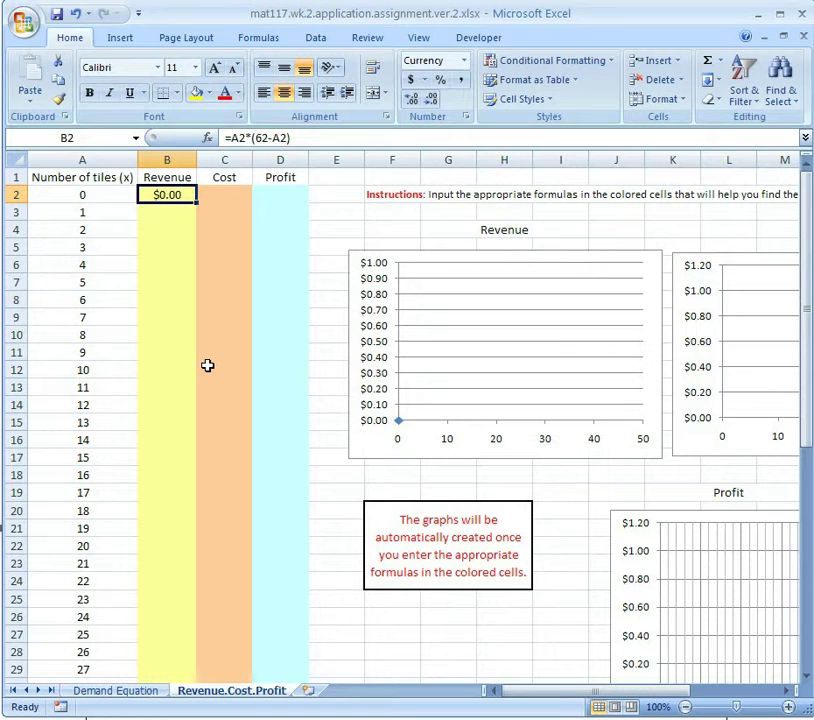
- Copy the B2 revenue formula into each of cells B3 through B20
{"action": "key", "text": "ctrl+c"}
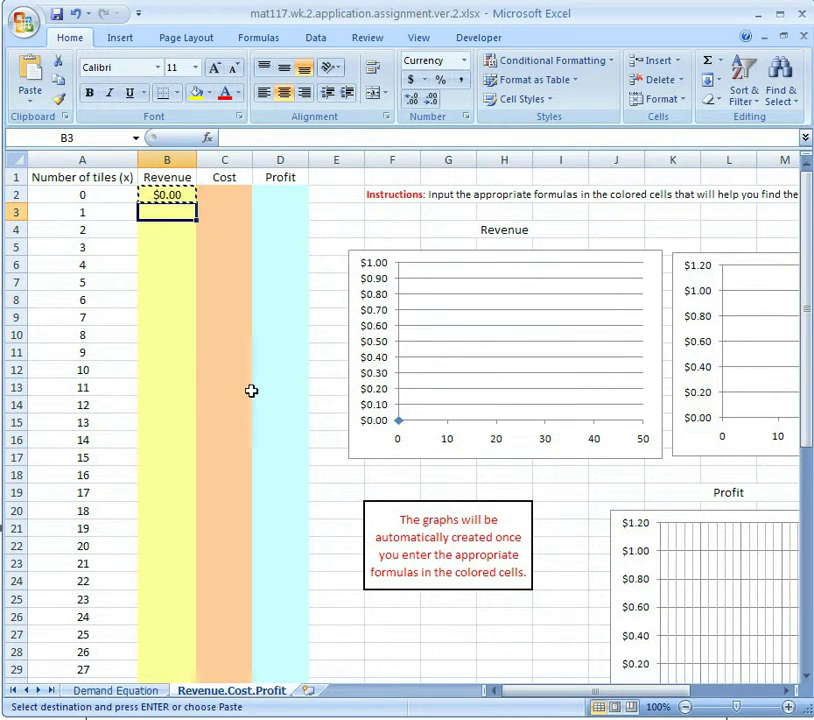
{"action": "key", "text": "ctrl+v"}
{"action": "left_click", "coordinate": [155, 232]}
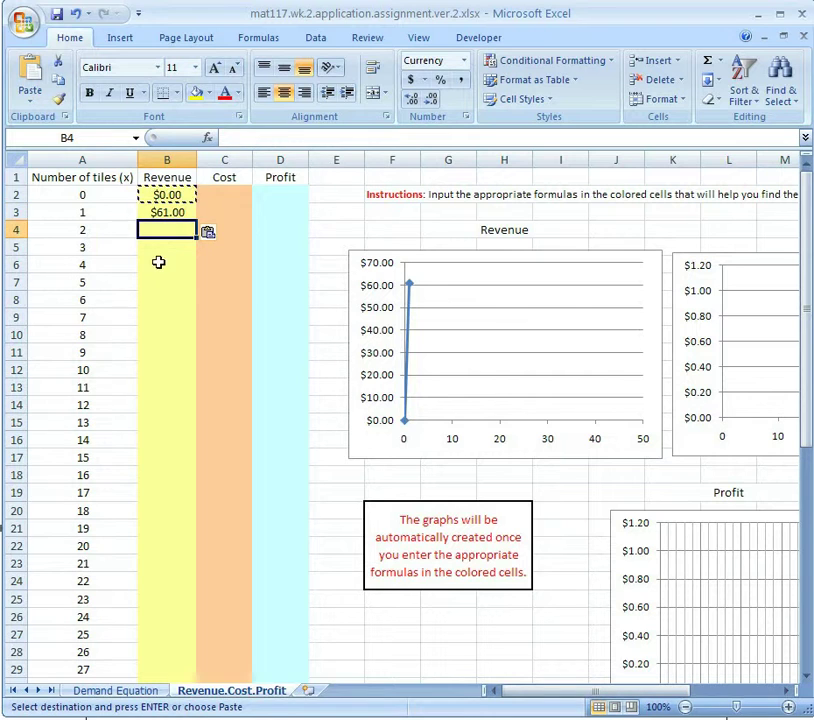
{"action": "key", "text": "ctrl+v"}
{"action": "left_click", "coordinate": [160, 250]}
{"action": "key", "text": "ctrl+v"}
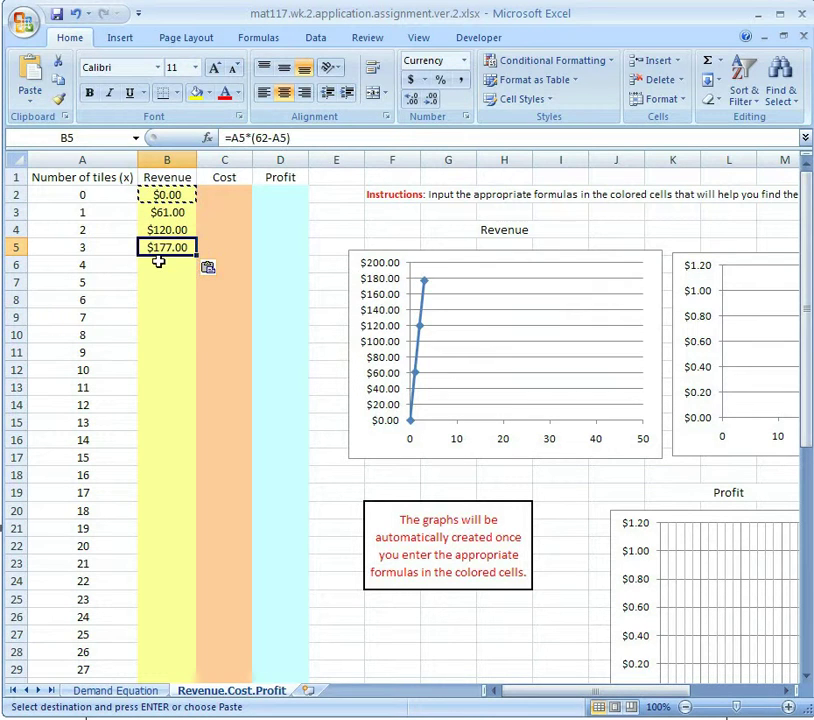
{"action": "left_click", "coordinate": [165, 266]}
{"action": "key", "text": "ctrl+v"}
{"action": "left_click", "coordinate": [168, 282]}
{"action": "key", "text": "ctrl+v"}
{"action": "left_click", "coordinate": [166, 299]}
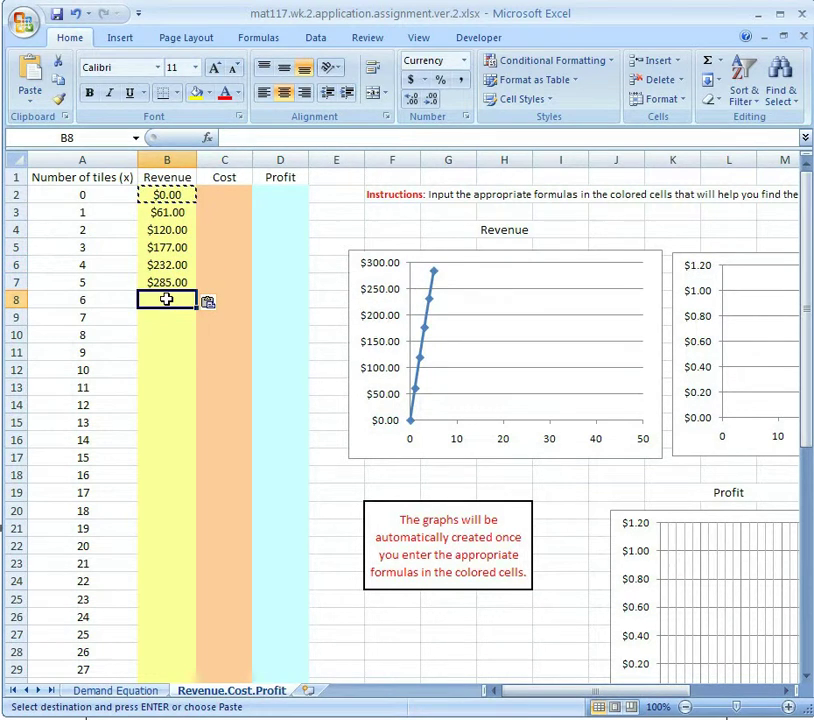
{"action": "key", "text": "ctrl+v"}
{"action": "left_click", "coordinate": [173, 318]}
{"action": "key", "text": "ctrl+v"}
{"action": "left_click", "coordinate": [173, 336]}
{"action": "key", "text": "ctrl+v"}
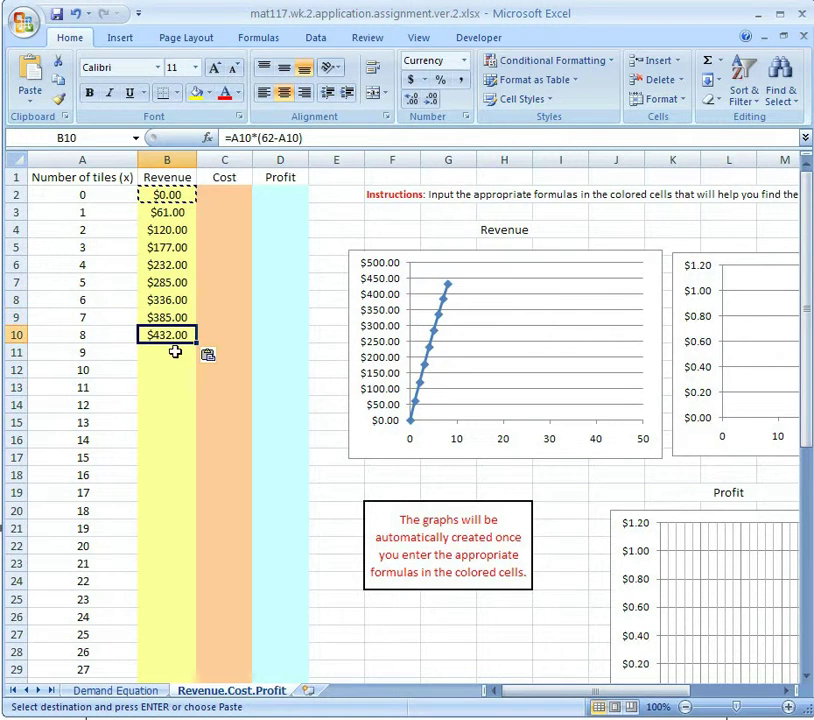
{"action": "left_click", "coordinate": [176, 352]}
{"action": "key", "text": "ctrl+v"}
{"action": "left_click", "coordinate": [174, 369]}
{"action": "key", "text": "ctrl+v"}
{"action": "left_click", "coordinate": [173, 386]}
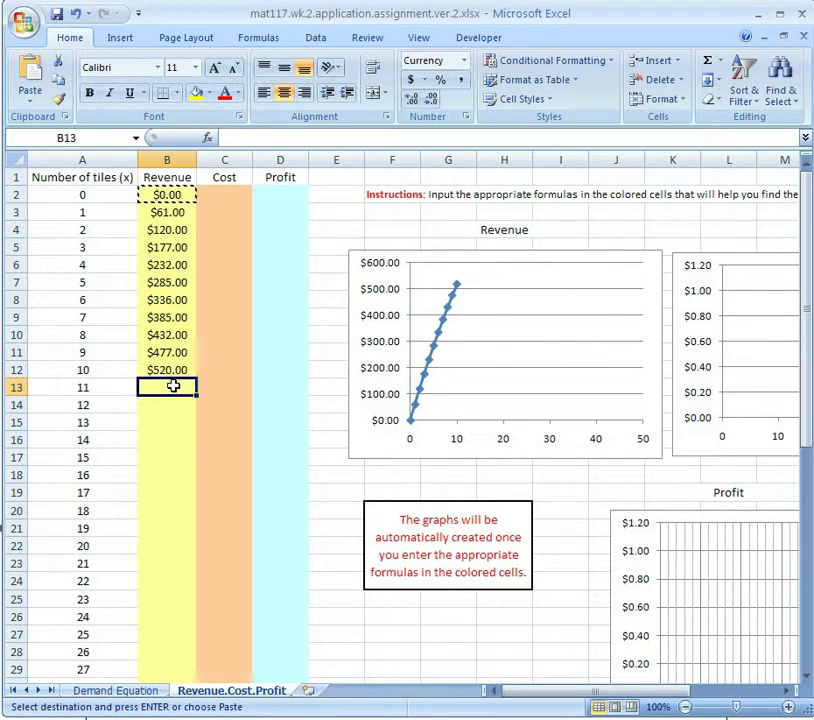
{"action": "key", "text": "ctrl+v"}
{"action": "left_click", "coordinate": [175, 408]}
{"action": "key", "text": "ctrl+v"}
{"action": "left_click", "coordinate": [174, 421]}
{"action": "key", "text": "ctrl+v"}
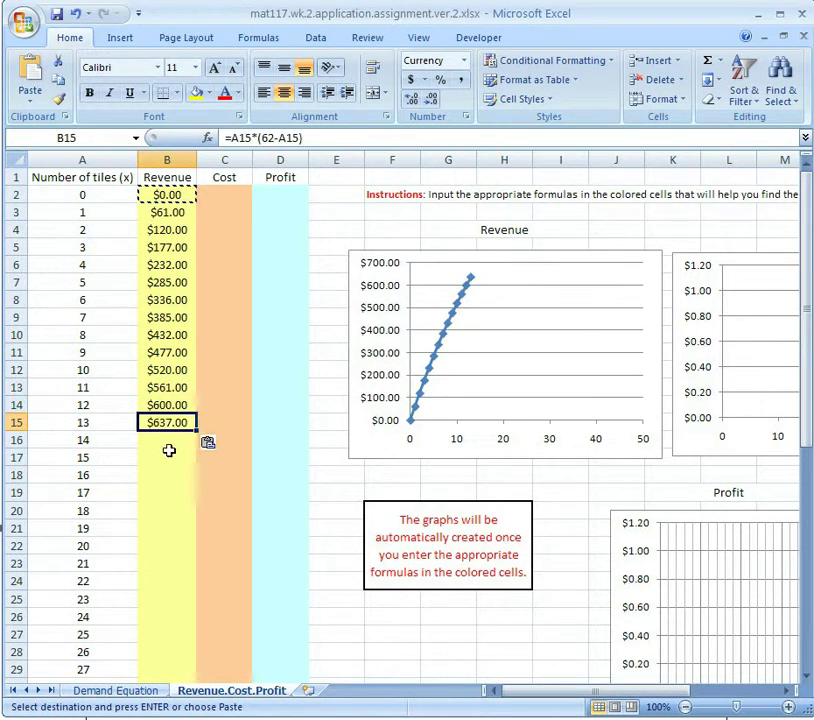
{"action": "left_click", "coordinate": [172, 445]}
{"action": "key", "text": "ctrl+v"}
{"action": "left_click", "coordinate": [170, 458]}
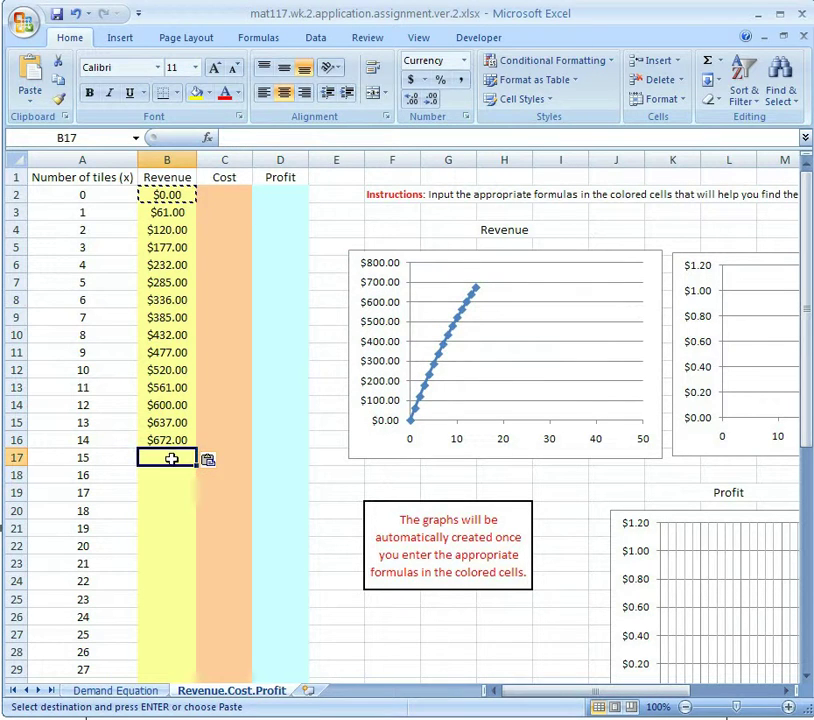
{"action": "key", "text": "ctrl+v"}
{"action": "left_click", "coordinate": [160, 475]}
{"action": "key", "text": "ctrl+v"}
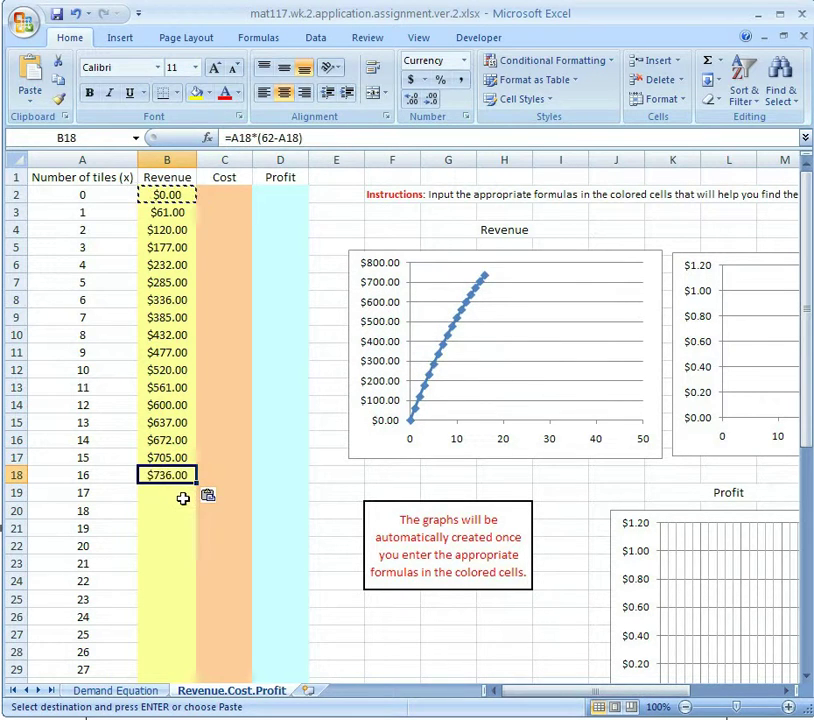
{"action": "left_click", "coordinate": [180, 492]}
{"action": "key", "text": "ctrl+v"}
{"action": "left_click", "coordinate": [178, 513]}
{"action": "key", "text": "ctrl+v"}
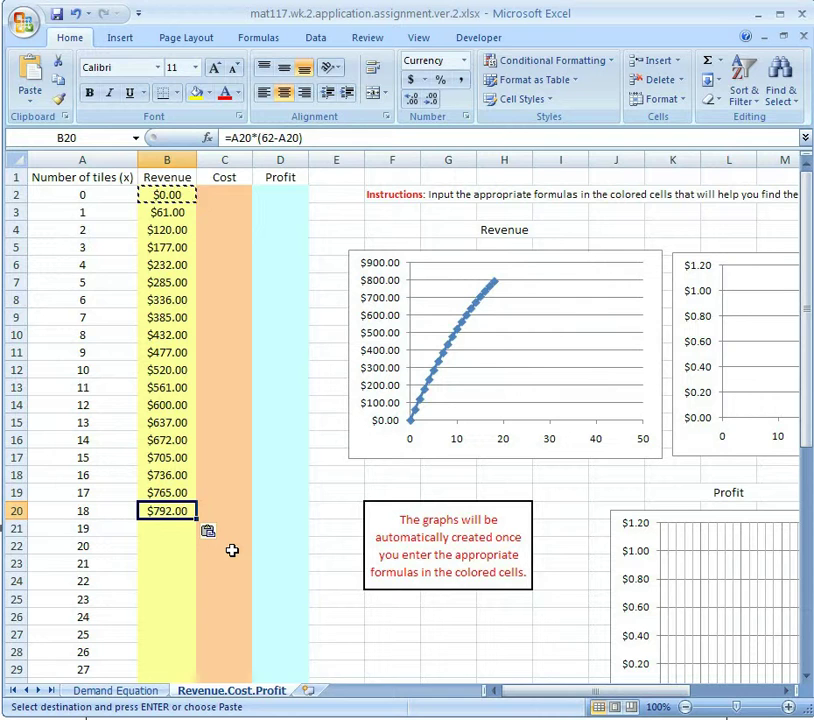
- Paste the revenue formula into B21:B51, completing the Revenue parabola peaking at $961
{"action": "left_click", "coordinate": [185, 529]}
{"action": "key", "text": "shift+Down"}
{"action": "key", "text": "shift+Down"}
{"action": "key", "text": "shift+Down"}
{"action": "key", "text": "shift+Down"}
{"action": "key", "text": "shift+Down"}
{"action": "key", "text": "shift+Down"}
{"action": "key", "text": "shift+Down"}
{"action": "key", "text": "shift+Down"}
{"action": "key", "text": "shift+Down"}
{"action": "key", "text": "shift+Down"}
{"action": "key", "text": "shift+Down"}
{"action": "key", "text": "shift+Down"}
{"action": "key", "text": "shift+Down"}
{"action": "key", "text": "shift+Down"}
{"action": "key", "text": "shift+Down"}
{"action": "key", "text": "shift+Down"}
{"action": "key", "text": "shift+Down"}
{"action": "key", "text": "shift+Down"}
{"action": "key", "text": "shift+Down"}
{"action": "key", "text": "shift+Down"}
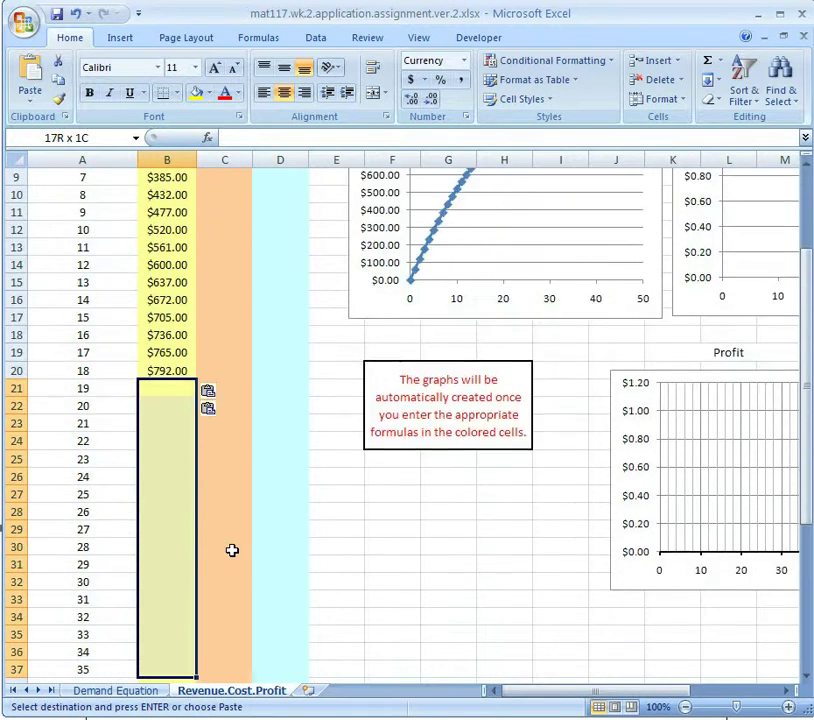
{"action": "key", "text": "shift+Down"}
{"action": "key", "text": "shift+Down"}
{"action": "key", "text": "shift+Down"}
{"action": "key", "text": "shift+Down"}
{"action": "key", "text": "shift+Down"}
{"action": "key", "text": "shift+Down"}
{"action": "key", "text": "shift+Down"}
{"action": "key", "text": "shift+Down"}
{"action": "key", "text": "shift+Down"}
{"action": "key", "text": "shift+Up"}
{"action": "key", "text": "shift+Up"}
{"action": "key", "text": "shift+Up"}
{"action": "key", "text": "shift+Up"}
{"action": "key", "text": "shift+Up"}
{"action": "key", "text": "shift+Up"}
{"action": "key", "text": "shift+Up"}
{"action": "key", "text": "shift+Up"}
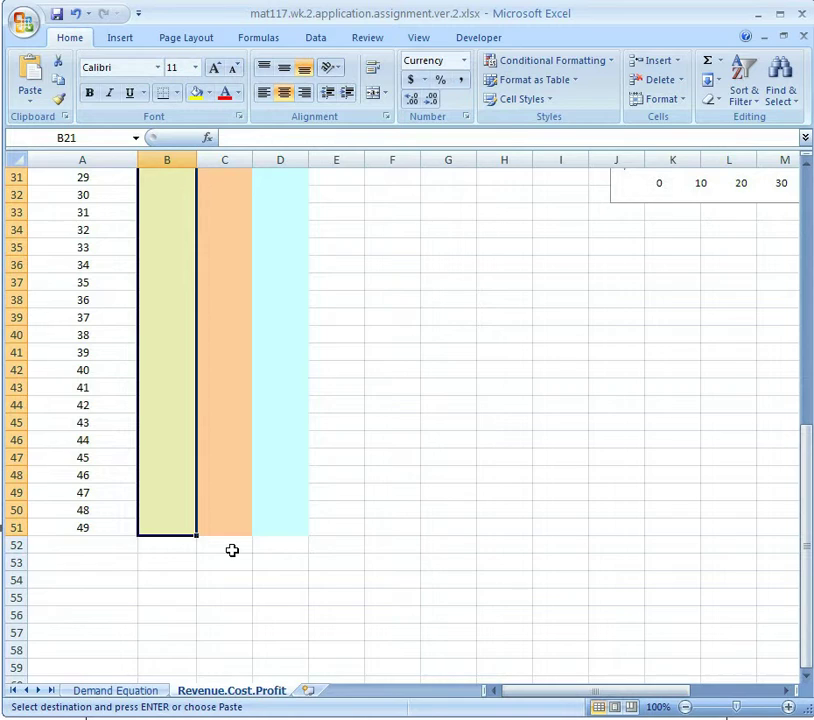
{"action": "key", "text": "ctrl+v"}
{"action": "scroll", "coordinate": [200, 402], "scroll_direction": "down", "scroll_amount": 1}
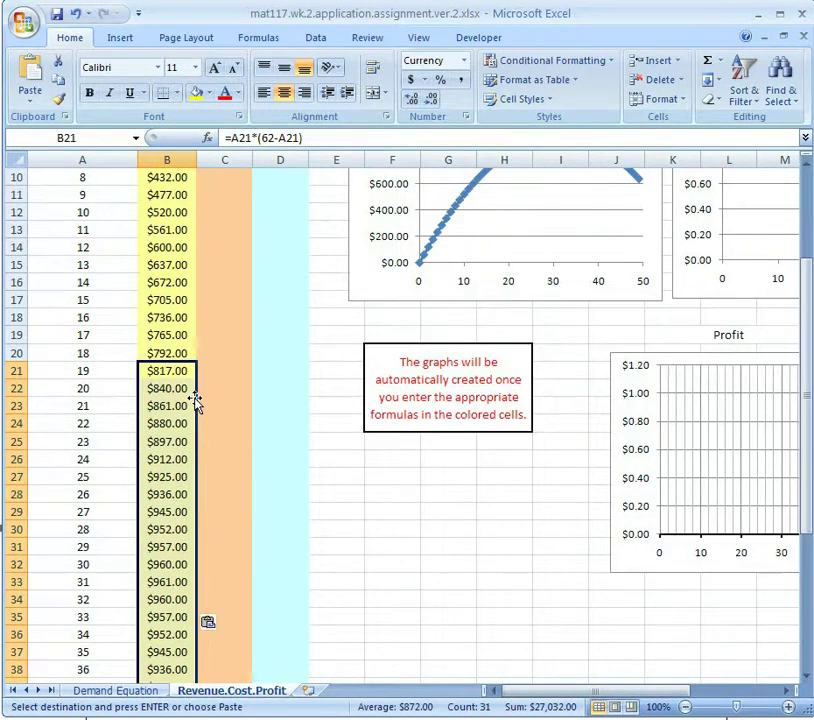
{"action": "scroll", "coordinate": [196, 402], "scroll_direction": "down", "scroll_amount": 6}
{"action": "scroll", "coordinate": [196, 404], "scroll_direction": "up", "scroll_amount": 9}
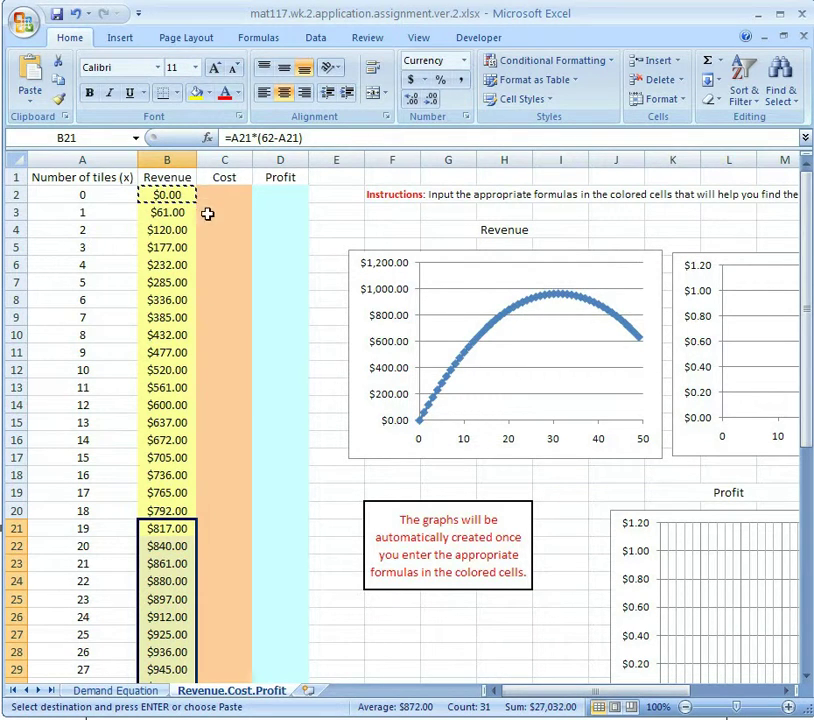
{"action": "key", "text": "Escape"}
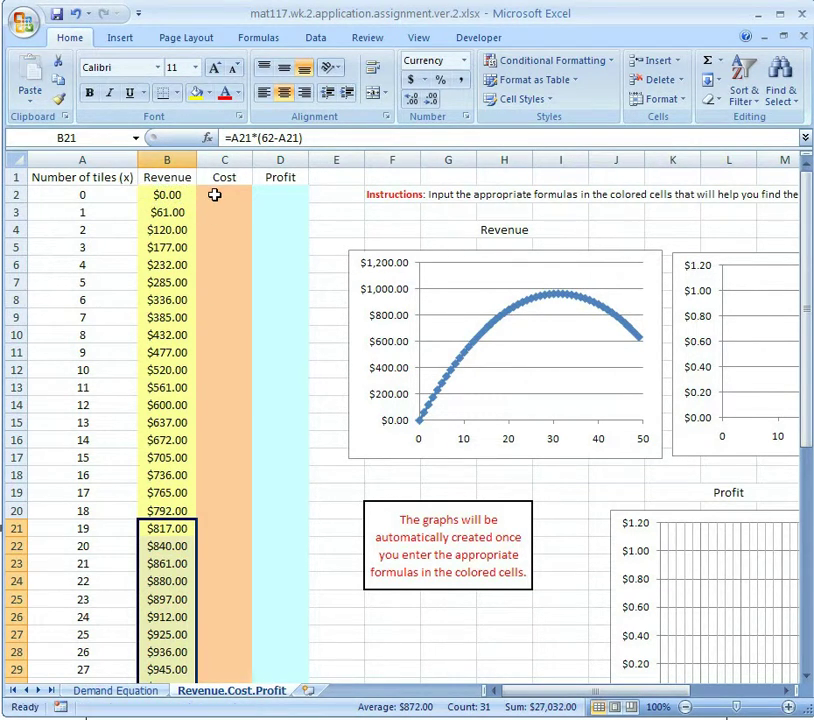
- Begin a new formula in the first Cost cell, C2
{"action": "left_click", "coordinate": [215, 195]}
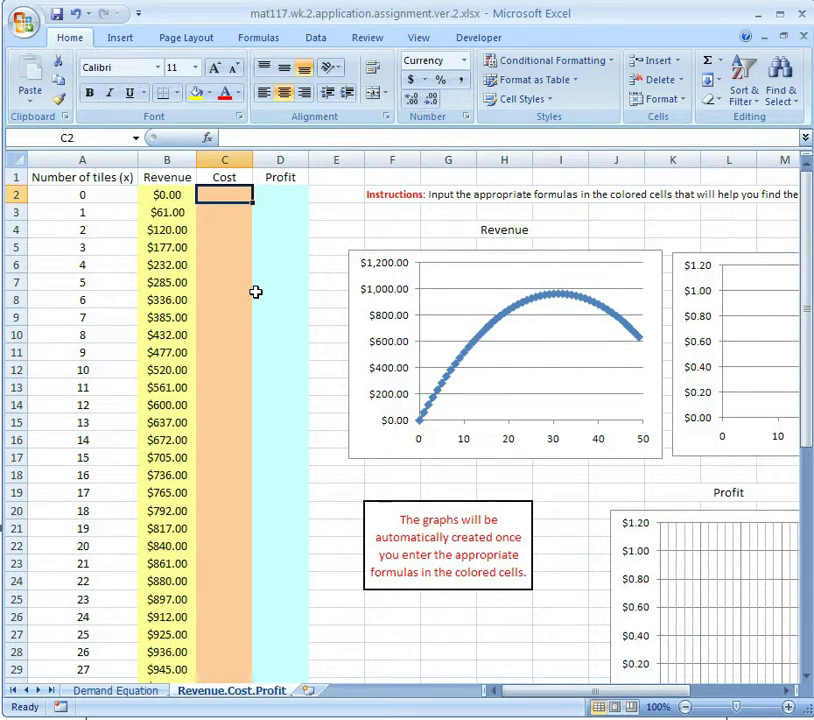
{"action": "type", "text": "="}
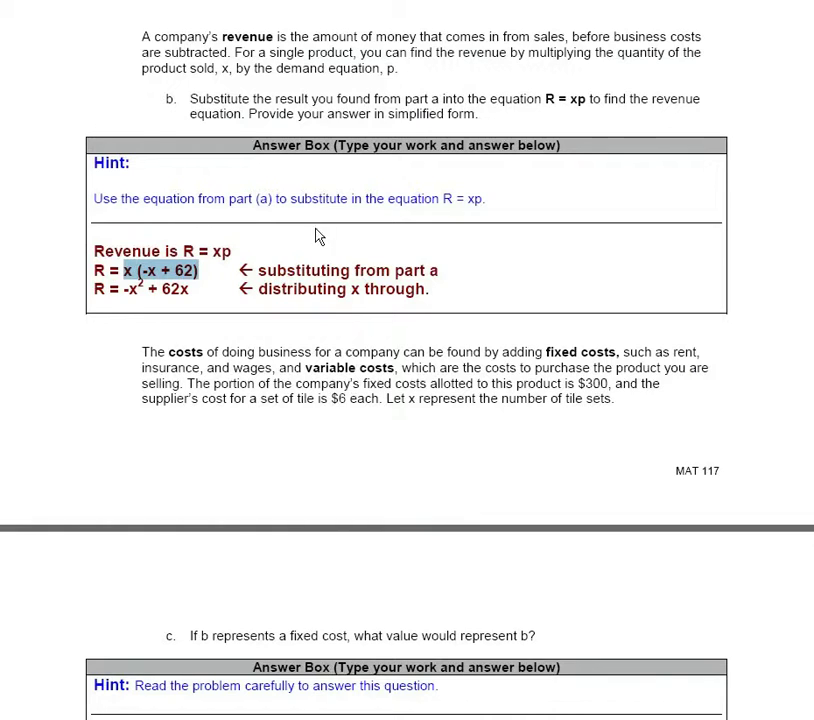
- Highlight the total cost expression 6x + 300 in part d of the document
{"action": "left_click", "coordinate": [371, 327]}
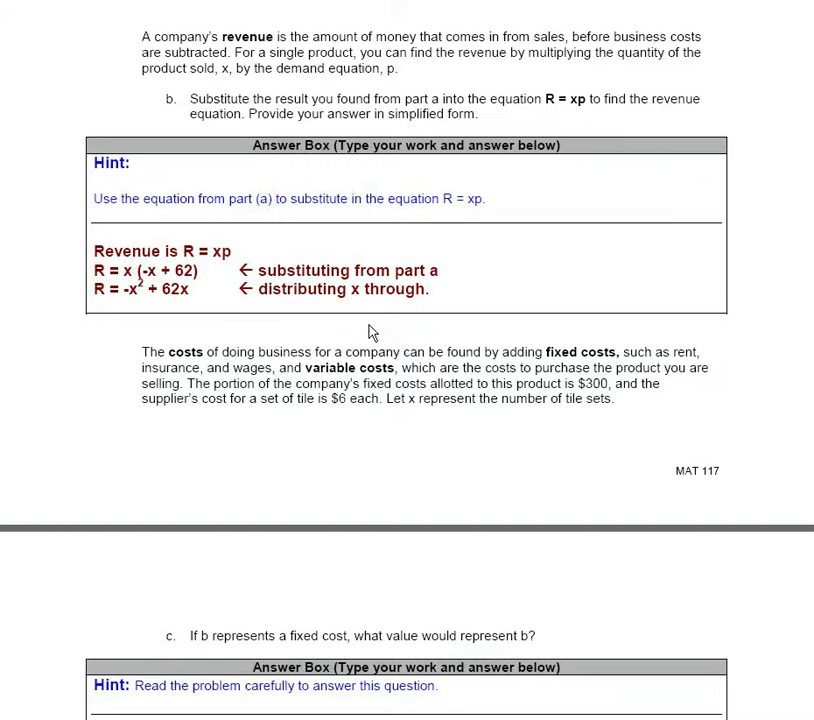
{"action": "scroll", "coordinate": [370, 332], "scroll_direction": "down", "scroll_amount": 3}
{"action": "scroll", "coordinate": [370, 332], "scroll_direction": "down", "scroll_amount": 6}
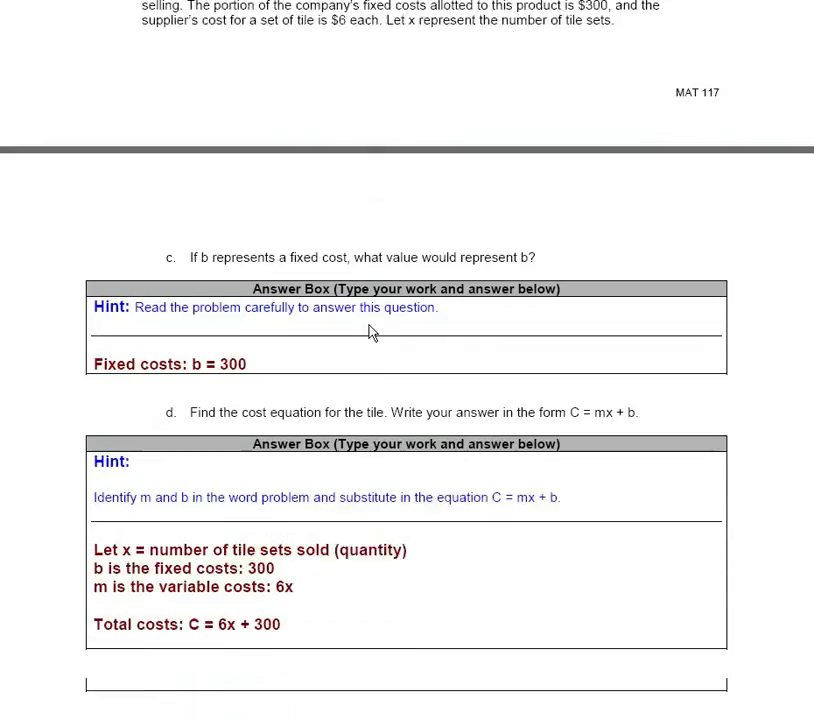
{"action": "scroll", "coordinate": [371, 332], "scroll_direction": "down", "scroll_amount": 3}
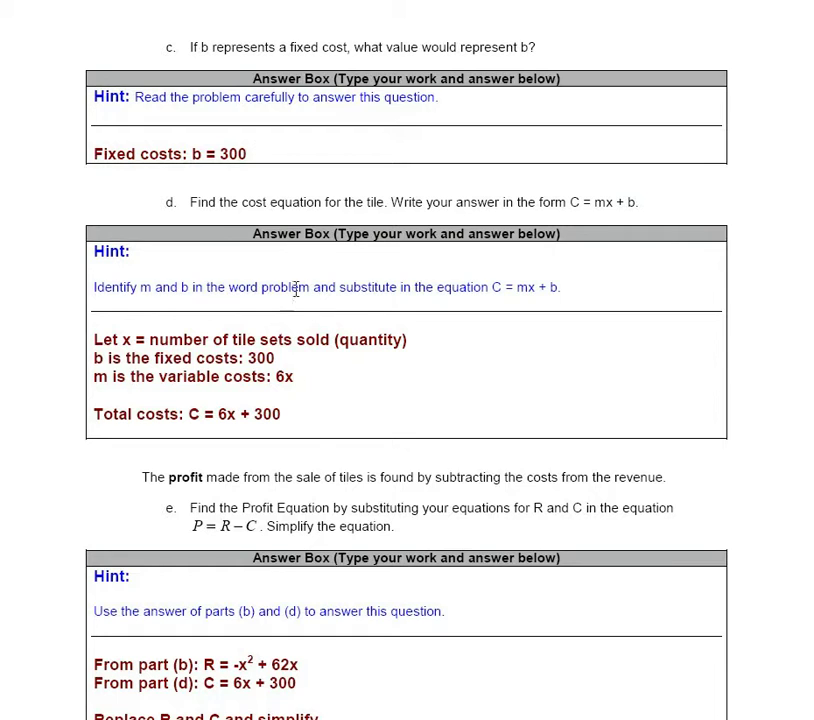
{"action": "left_click_drag", "start_coordinate": [290, 417], "coordinate": [224, 418]}
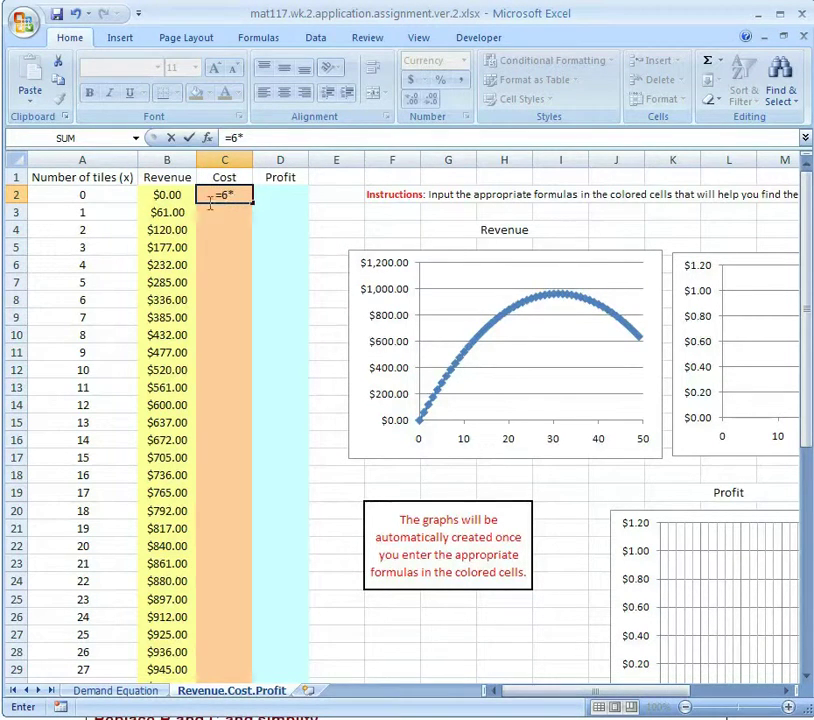
- Complete the cost formula =6*A2+300 in C2, which shows $300.00
{"action": "left_click", "coordinate": [95, 195]}
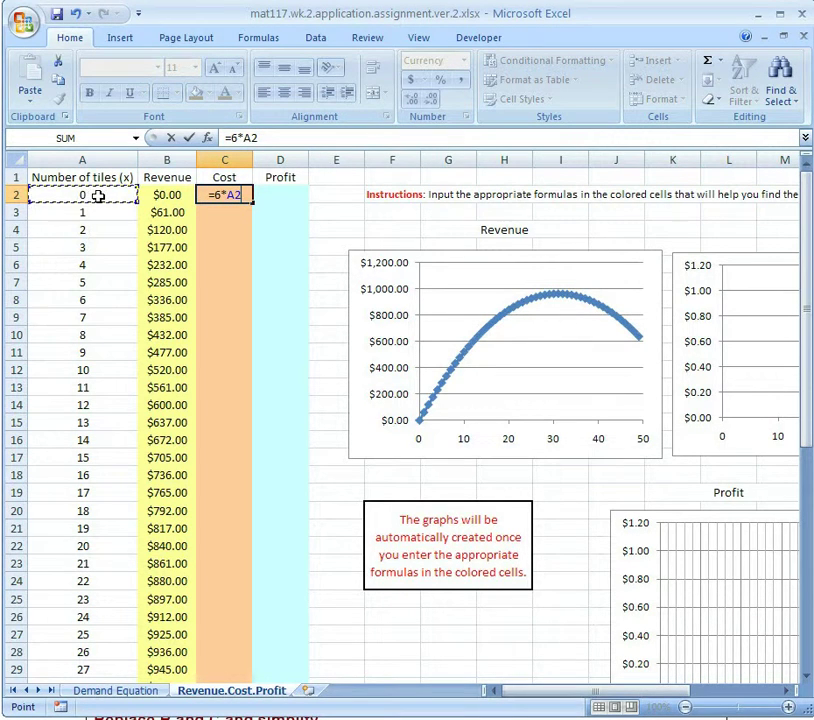
{"action": "type", "text": "+"}
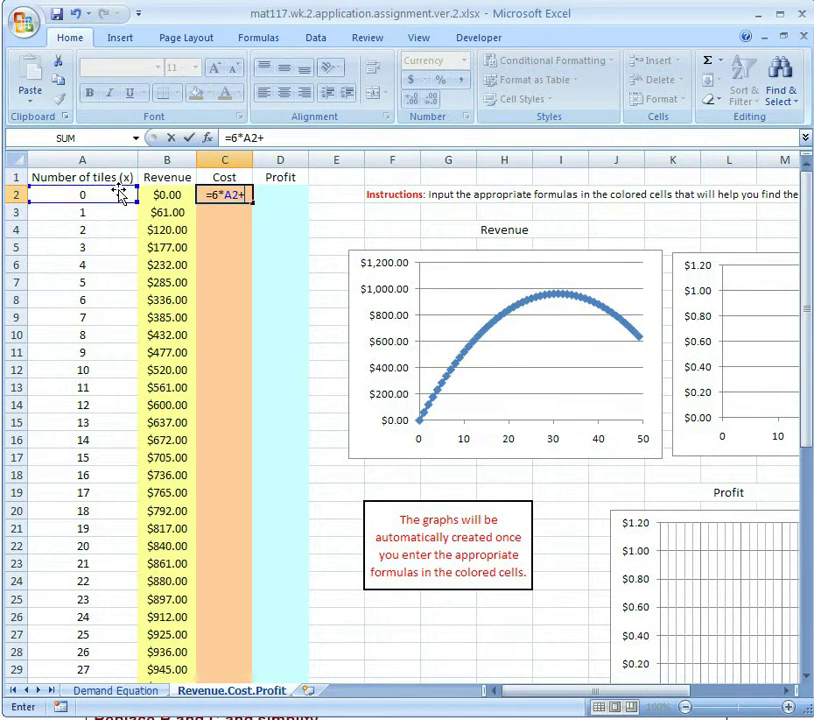
{"action": "key", "text": "alt+Tab"}
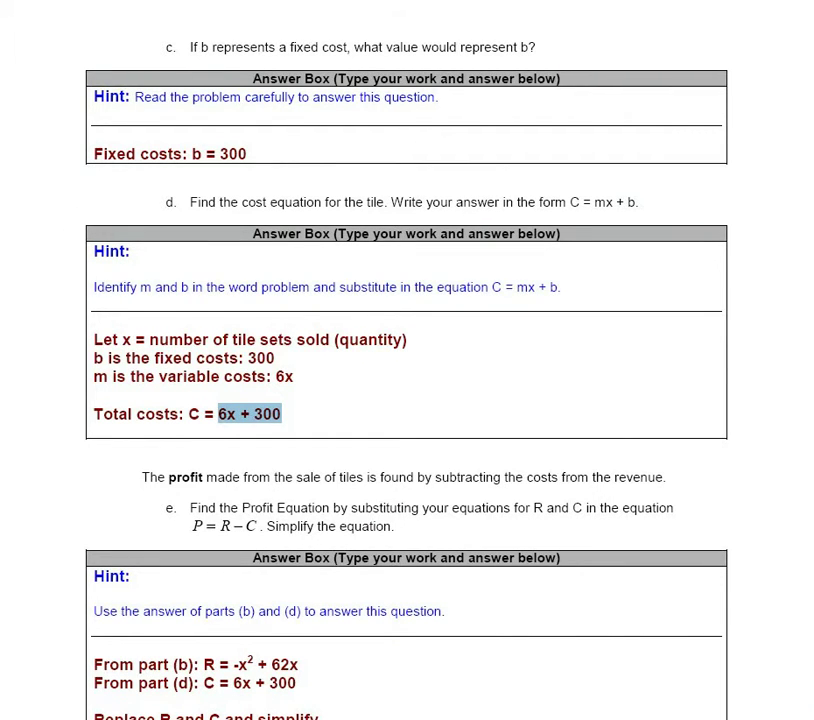
{"action": "key", "text": "alt+Tab"}
{"action": "type", "text": "300"}
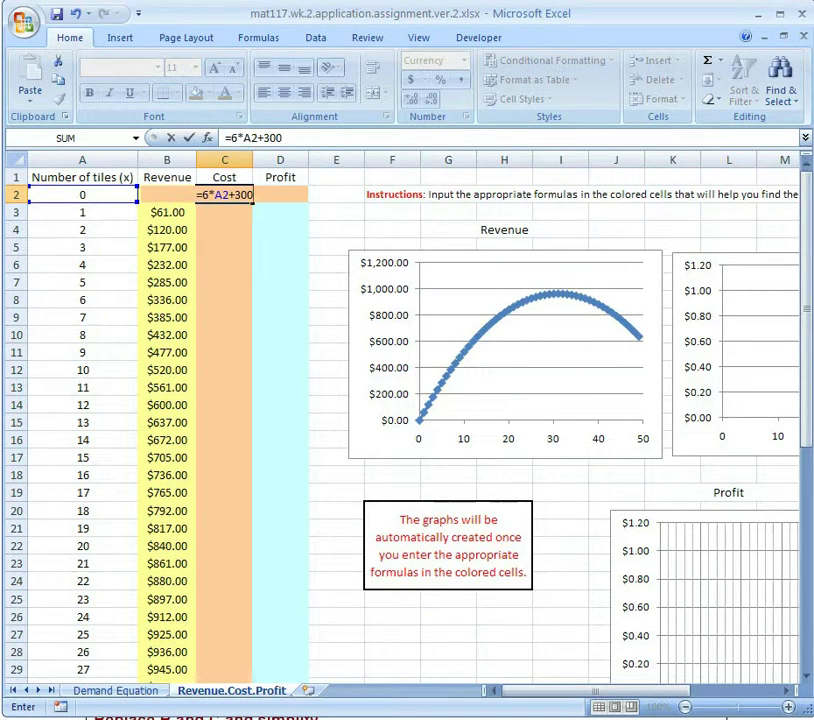
{"action": "key", "text": "Return"}
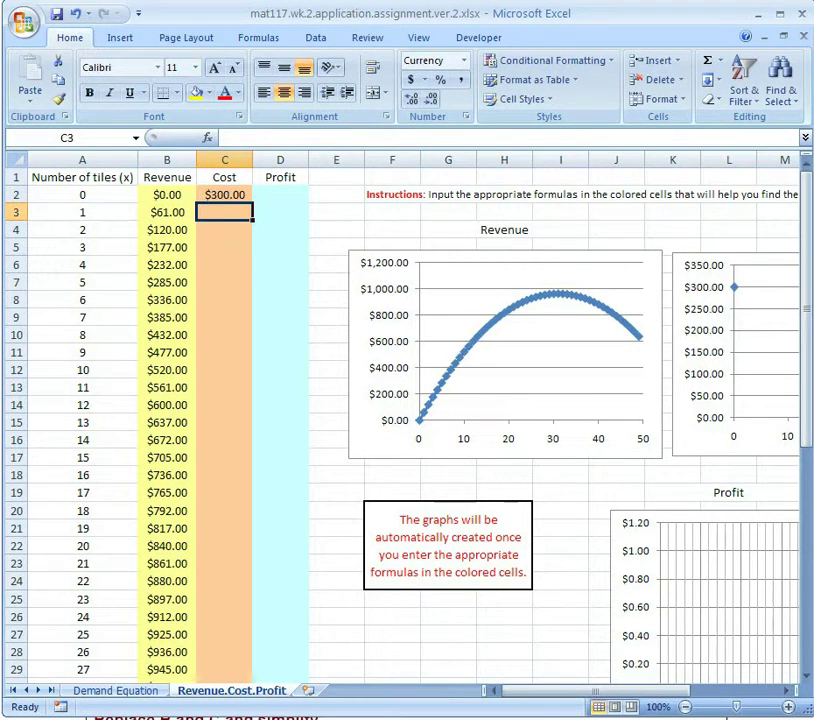
- Copy the cost formula from C2 into cells C3 through C8
{"action": "left_click", "coordinate": [233, 195]}
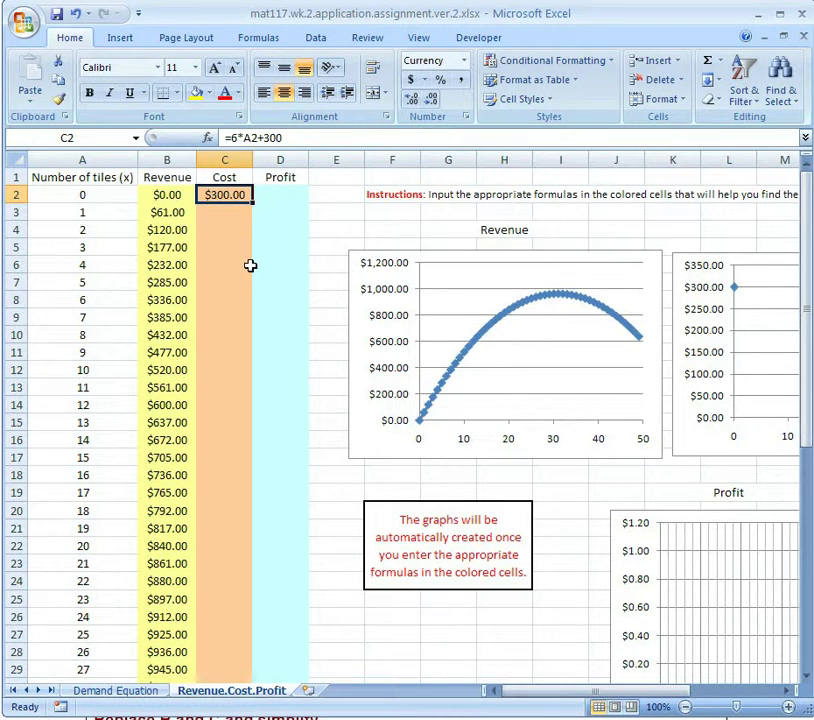
{"action": "key", "text": "ctrl+c"}
{"action": "left_click", "coordinate": [229, 213]}
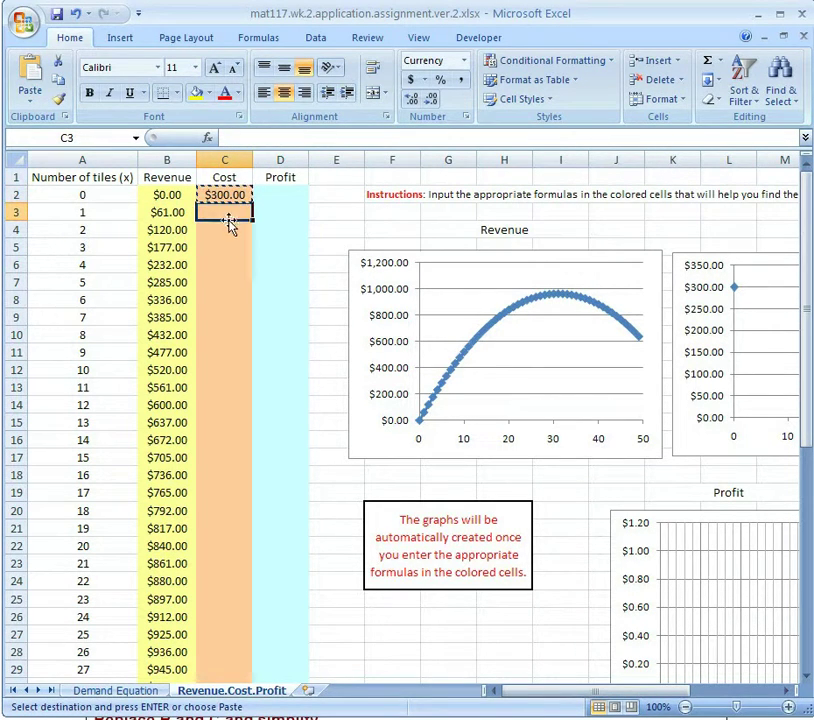
{"action": "key", "text": "ctrl+v"}
{"action": "left_click", "coordinate": [230, 230]}
{"action": "key", "text": "ctrl+v"}
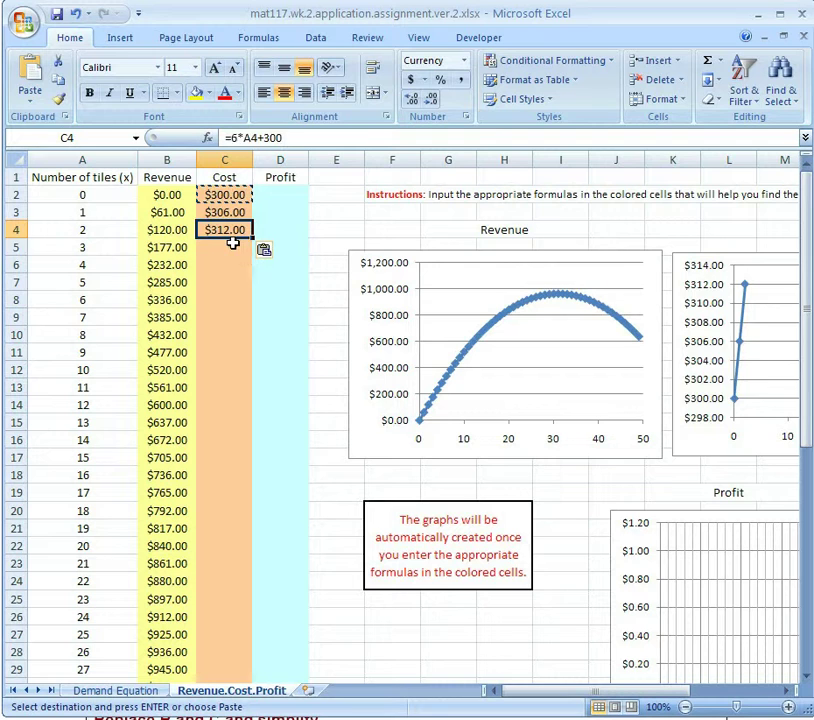
{"action": "left_click", "coordinate": [230, 248]}
{"action": "key", "text": "ctrl+v"}
{"action": "left_click", "coordinate": [233, 265]}
{"action": "key", "text": "ctrl+v"}
{"action": "left_click", "coordinate": [233, 283]}
{"action": "key", "text": "ctrl+v"}
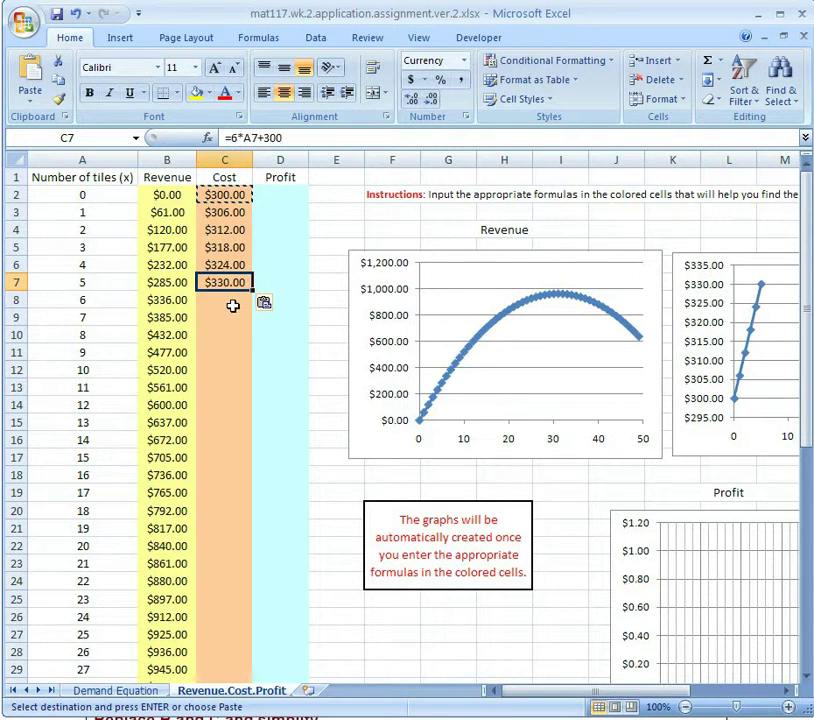
{"action": "left_click", "coordinate": [232, 301]}
{"action": "key", "text": "ctrl+v"}
- Paste the cost formula into cells C9 through C14
{"action": "left_click", "coordinate": [232, 318]}
{"action": "key", "text": "ctrl+v"}
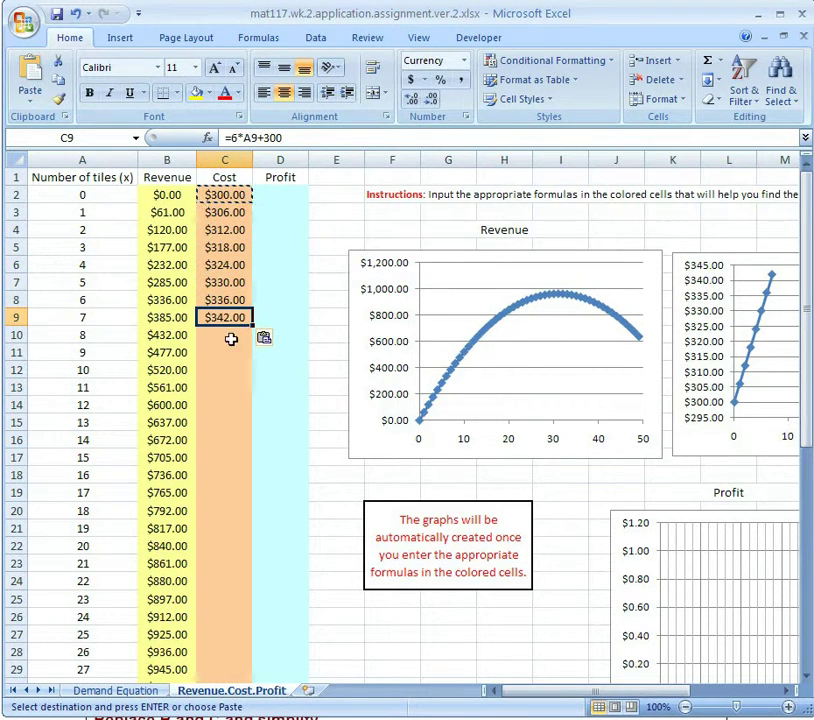
{"action": "left_click", "coordinate": [233, 338]}
{"action": "key", "text": "ctrl+v"}
{"action": "left_click", "coordinate": [231, 353]}
{"action": "key", "text": "ctrl+v"}
{"action": "left_click", "coordinate": [227, 371]}
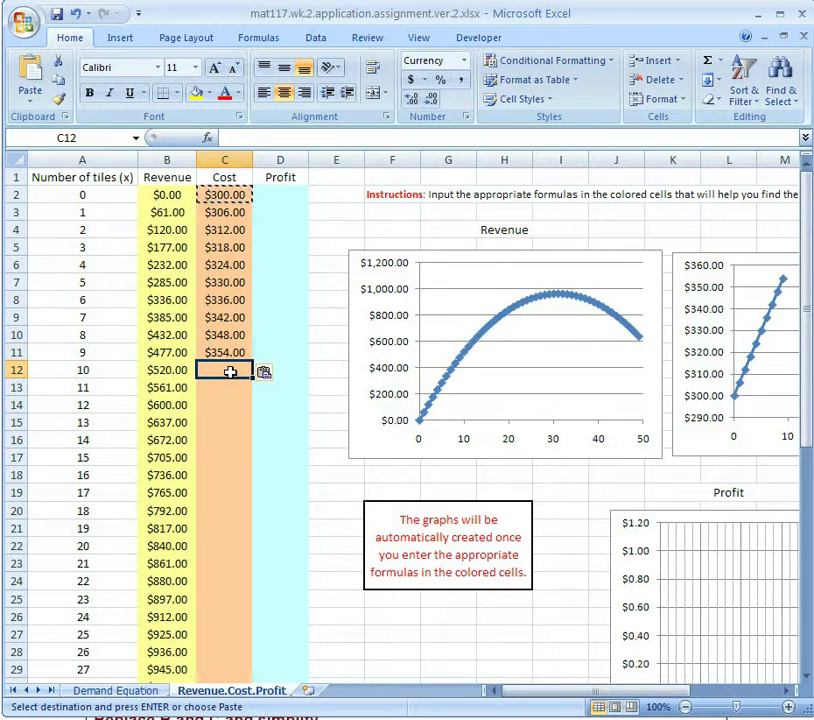
{"action": "key", "text": "ctrl+v"}
{"action": "left_click", "coordinate": [225, 390]}
{"action": "key", "text": "ctrl+v"}
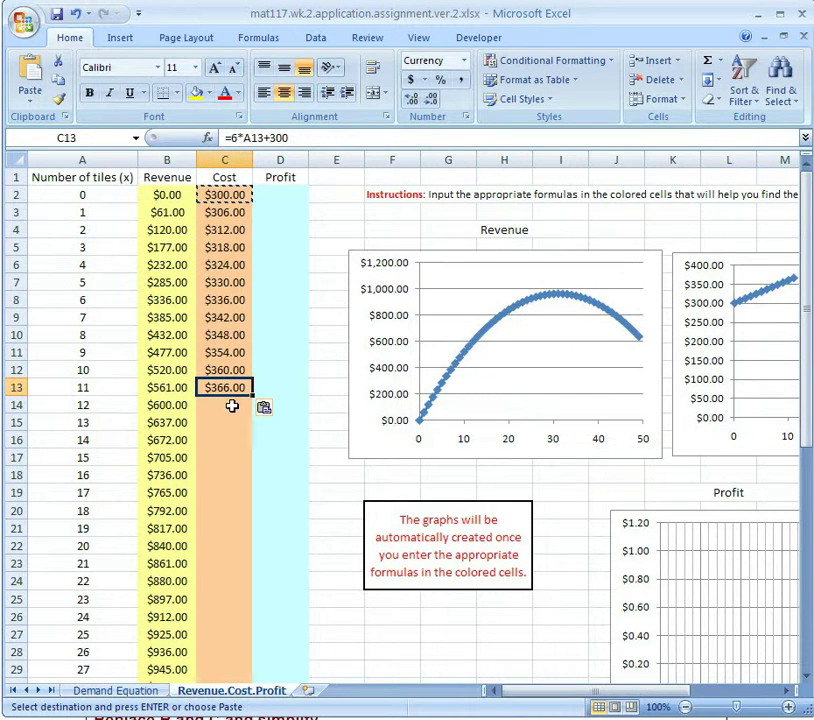
{"action": "left_click", "coordinate": [230, 405]}
{"action": "key", "text": "ctrl+v"}
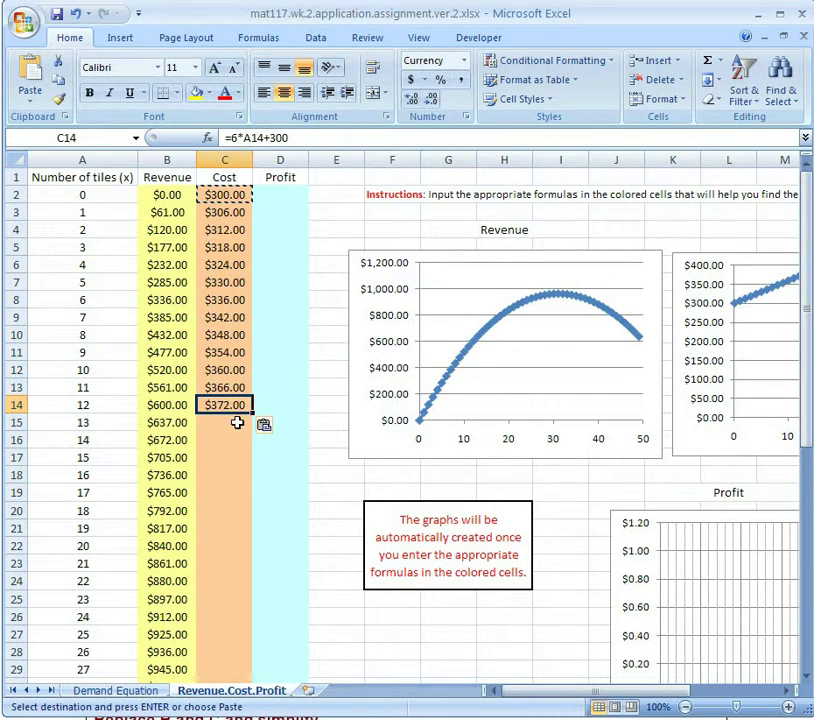
- Fill C15:C51 with the cost formula and end copy mode
{"action": "left_click", "coordinate": [241, 423]}
{"action": "key", "text": "shift+Down"}
{"action": "key", "text": "shift+Down"}
{"action": "key", "text": "shift+Down"}
{"action": "key", "text": "shift+Down"}
{"action": "key", "text": "shift+Down"}
{"action": "key", "text": "shift+Down"}
{"action": "key", "text": "shift+Down"}
{"action": "key", "text": "shift+Down"}
{"action": "key", "text": "shift+Down"}
{"action": "key", "text": "shift+Down"}
{"action": "key", "text": "shift+Down"}
{"action": "key", "text": "shift+Down"}
{"action": "key", "text": "shift+Down"}
{"action": "key", "text": "shift+Down"}
{"action": "key", "text": "shift+Down"}
{"action": "key", "text": "shift+Down"}
{"action": "key", "text": "shift+Down"}
{"action": "key", "text": "shift+Down"}
{"action": "key", "text": "shift+Down"}
{"action": "key", "text": "shift+Down"}
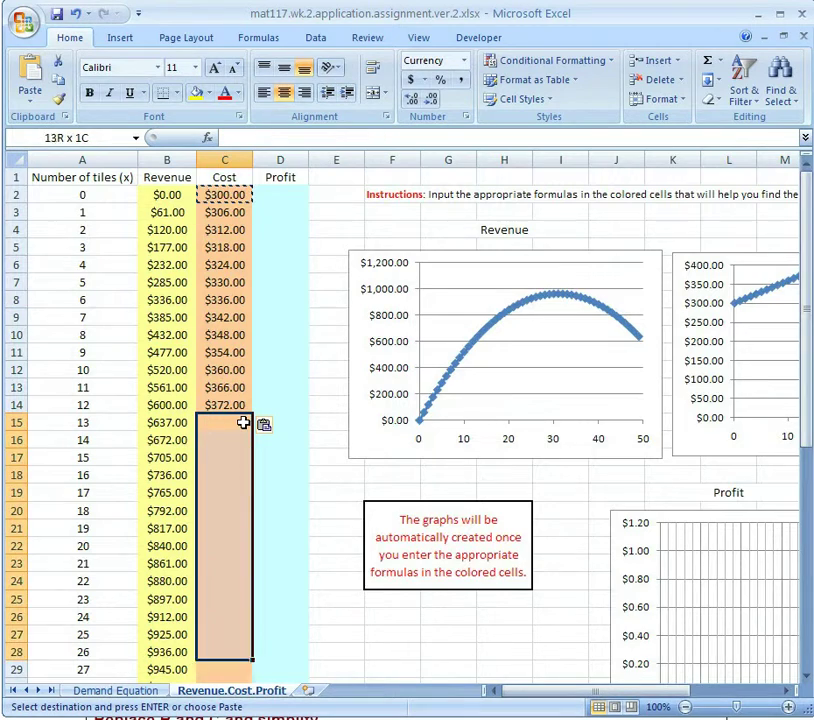
{"action": "key", "text": "shift+Down"}
{"action": "key", "text": "shift+Down"}
{"action": "key", "text": "shift+Down"}
{"action": "key", "text": "shift+Down"}
{"action": "key", "text": "shift+Down"}
{"action": "key", "text": "shift+Down"}
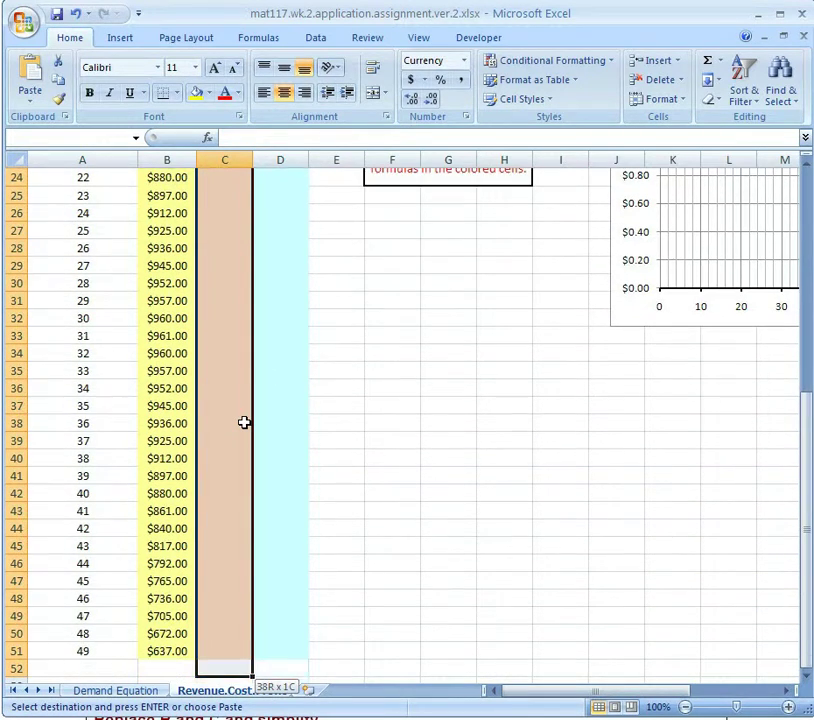
{"action": "key", "text": "shift+Up"}
{"action": "key", "text": "ctrl+v"}
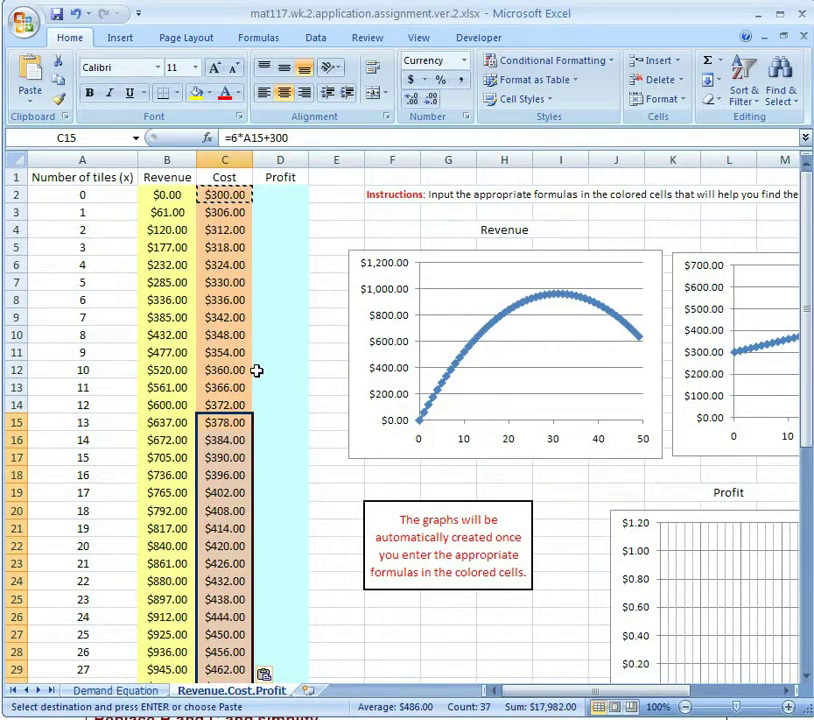
{"action": "scroll", "coordinate": [240, 366], "scroll_direction": "down", "scroll_amount": 3}
{"action": "scroll", "coordinate": [240, 366], "scroll_direction": "down", "scroll_amount": 5}
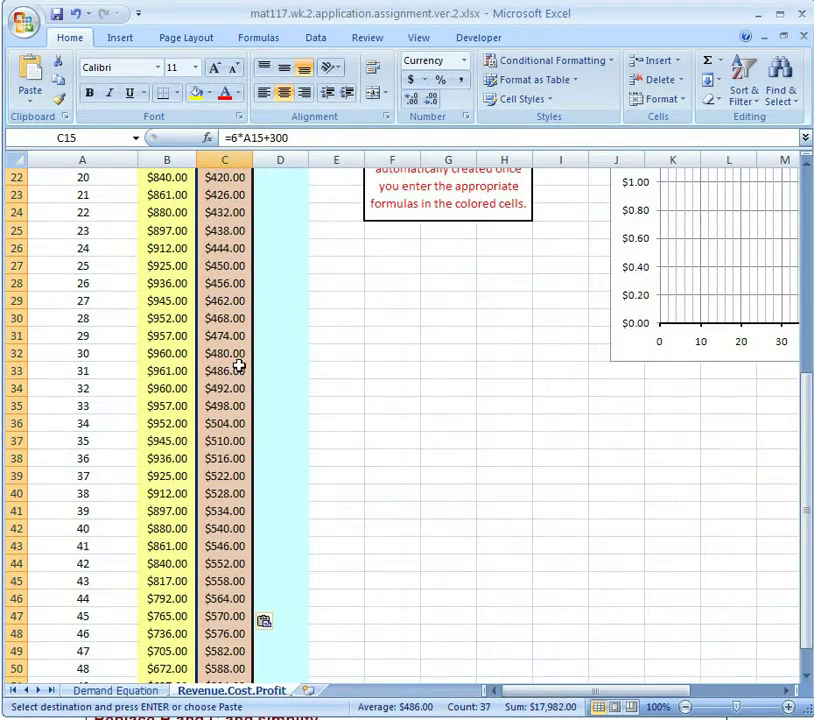
{"action": "scroll", "coordinate": [240, 372], "scroll_direction": "up", "scroll_amount": 8}
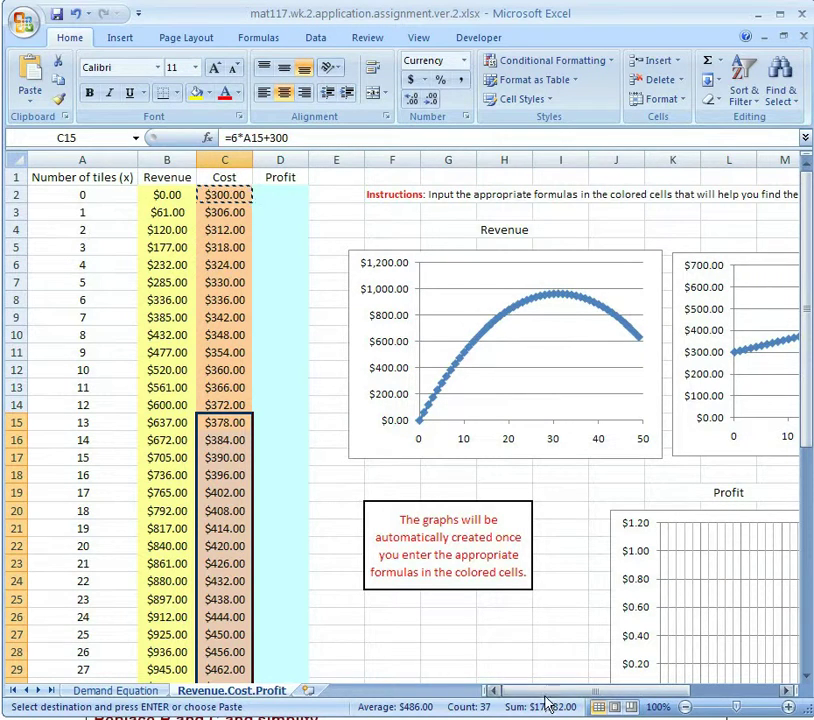
{"action": "mouse_move", "coordinate": [553, 692]}
{"action": "left_mouse_down"}
{"action": "mouse_move", "coordinate": [634, 695]}
{"action": "mouse_move", "coordinate": [543, 692]}
{"action": "left_mouse_up"}
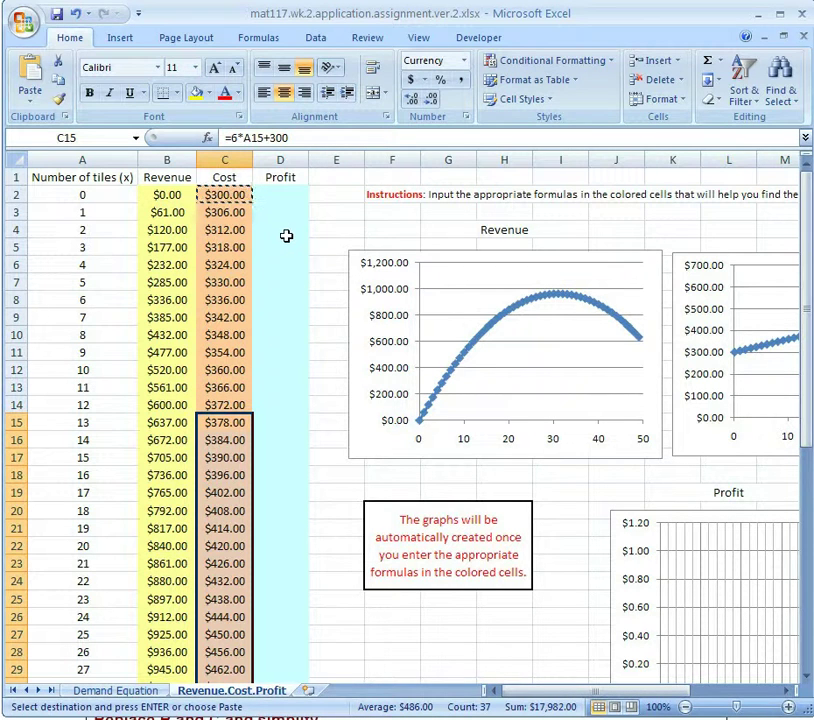
{"action": "key", "text": "Escape"}
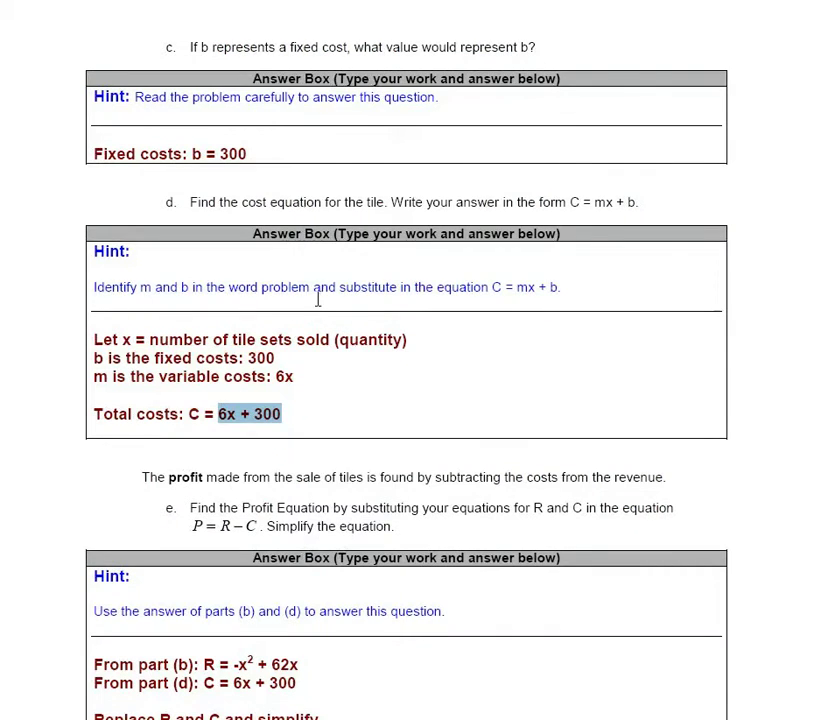
- Deselect the 6x + 300 text in Word and scroll down to the profit working
{"action": "left_click", "coordinate": [318, 307]}
{"action": "scroll", "coordinate": [315, 312], "scroll_direction": "down", "scroll_amount": 3}
{"action": "scroll", "coordinate": [313, 318], "scroll_direction": "down", "scroll_amount": 3}
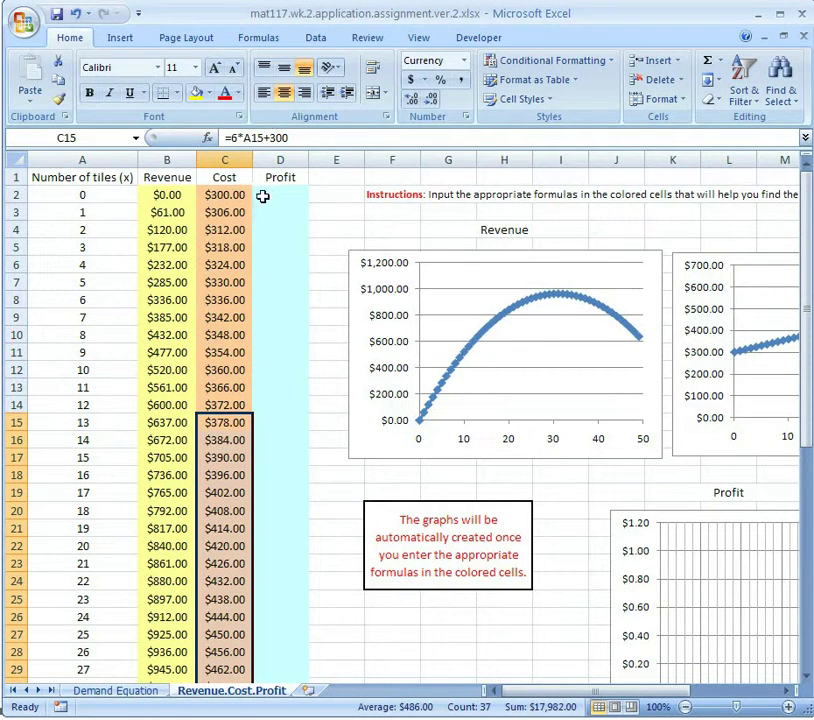
- Enter =B2-C2 in D2 so the first profit shows -$300.00
{"action": "left_click", "coordinate": [270, 195]}
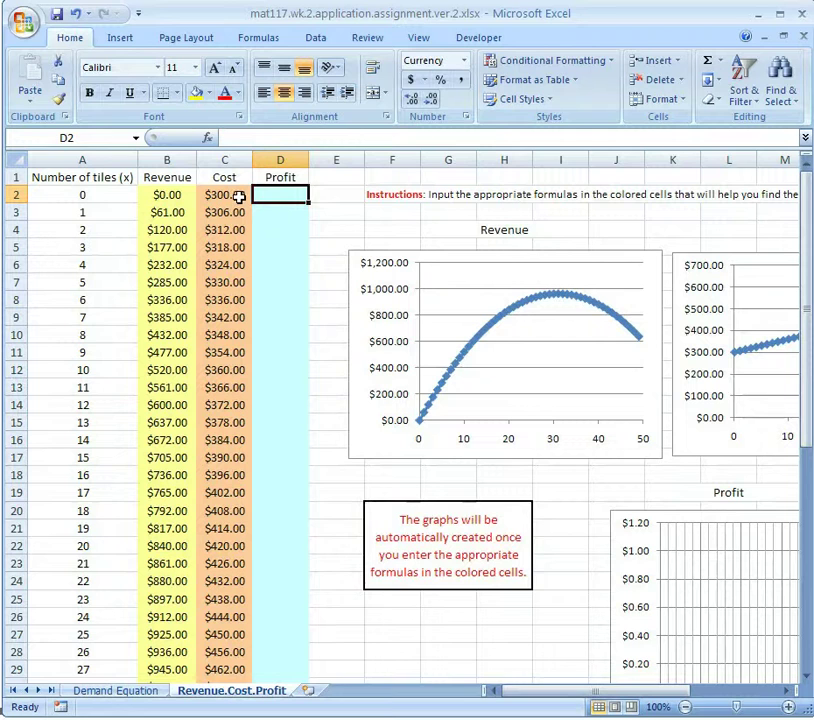
{"action": "type", "text": "="}
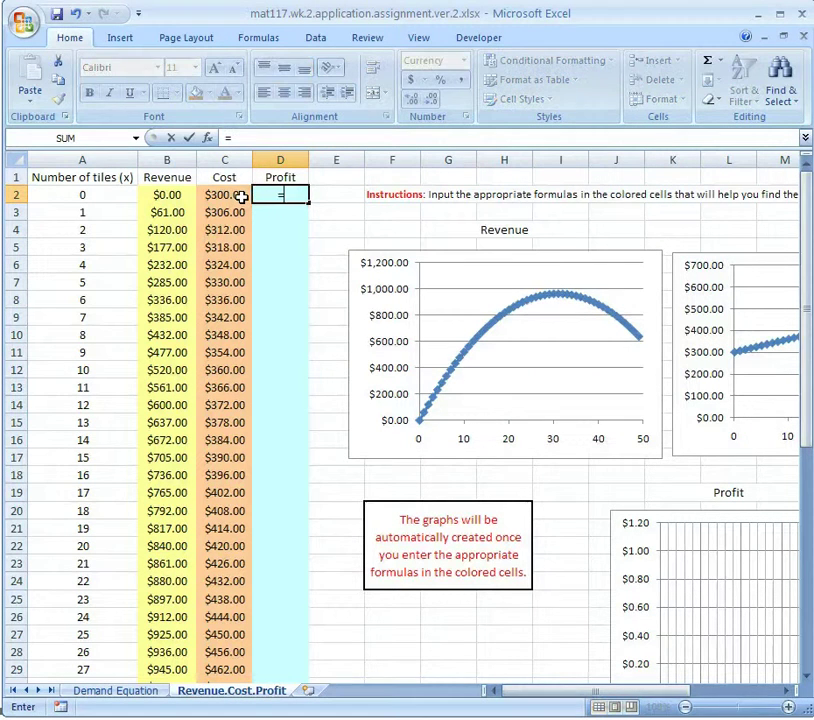
{"action": "left_click", "coordinate": [183, 196]}
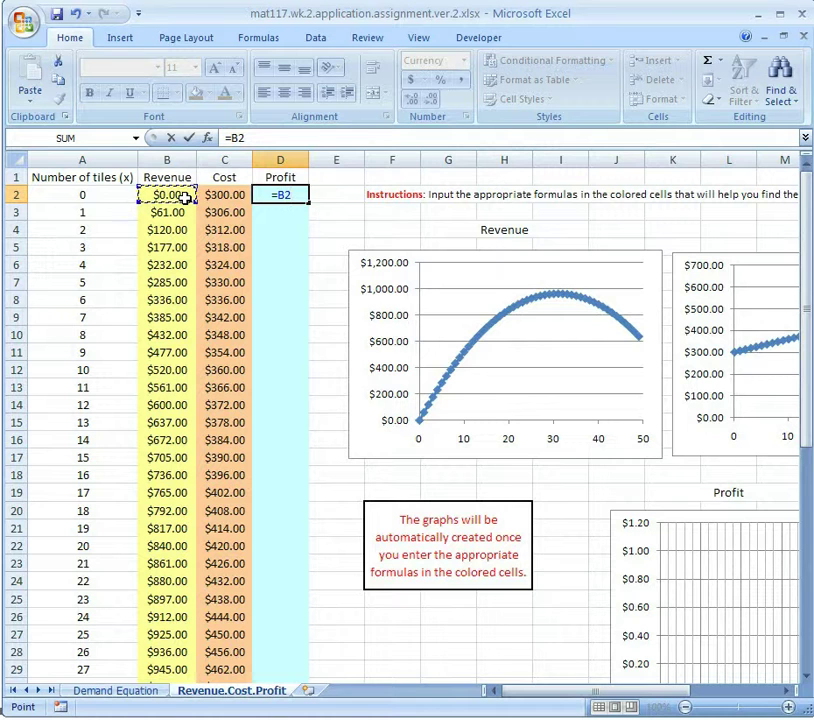
{"action": "type", "text": "-"}
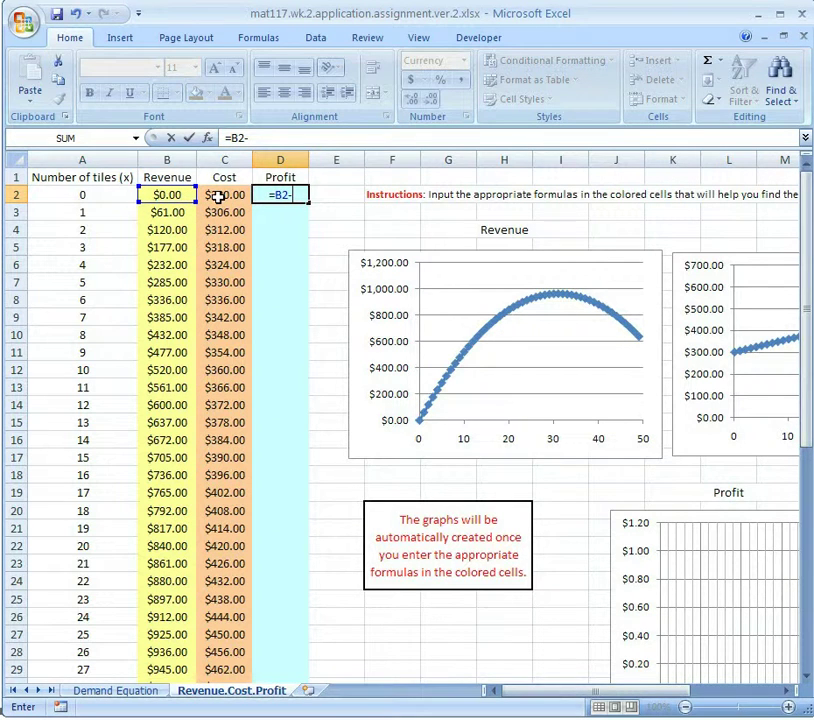
{"action": "left_click", "coordinate": [219, 197]}
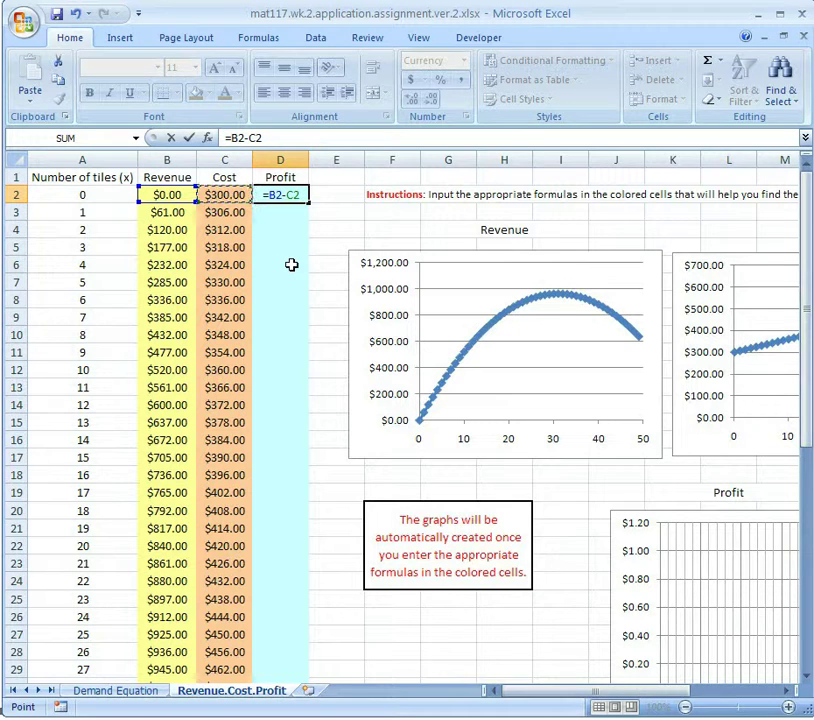
{"action": "key", "text": "Return"}
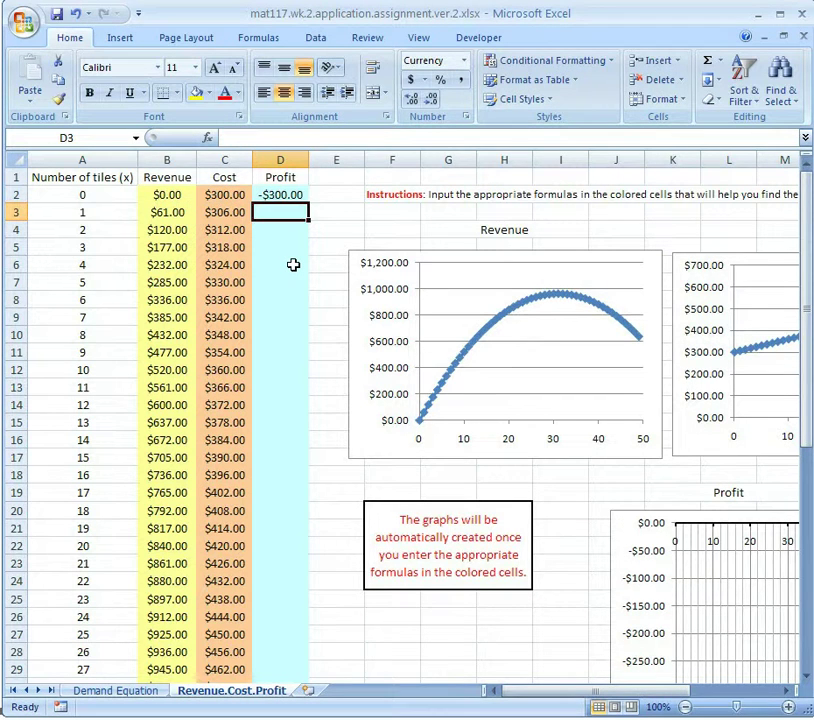
- Copy the D2 profit formula into cells D3 through D7
{"action": "key", "text": "Up"}
{"action": "key", "text": "ctrl+c"}
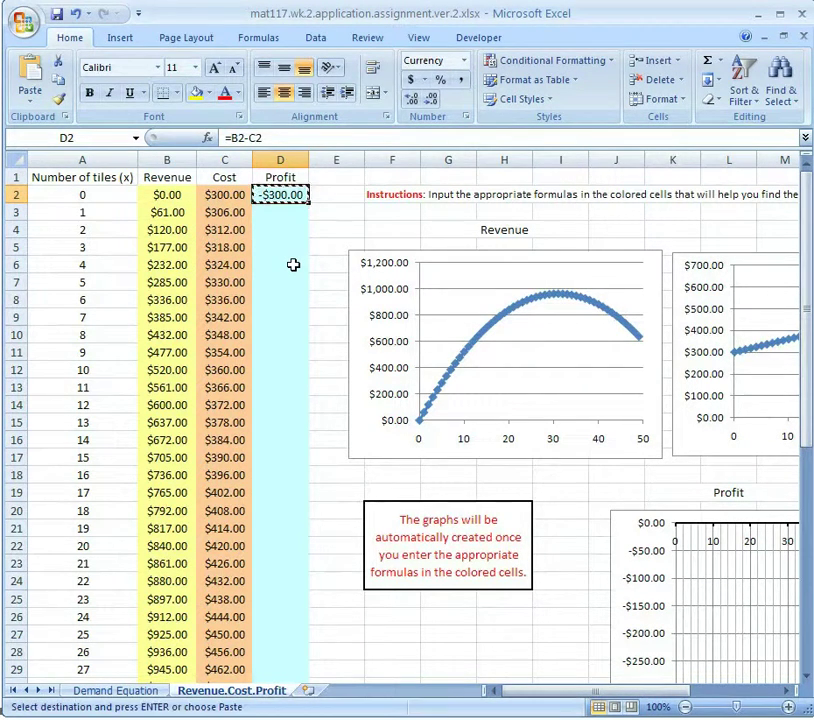
{"action": "key", "text": "Down"}
{"action": "key", "text": "ctrl+v"}
{"action": "key", "text": "Down"}
{"action": "key", "text": "ctrl+v"}
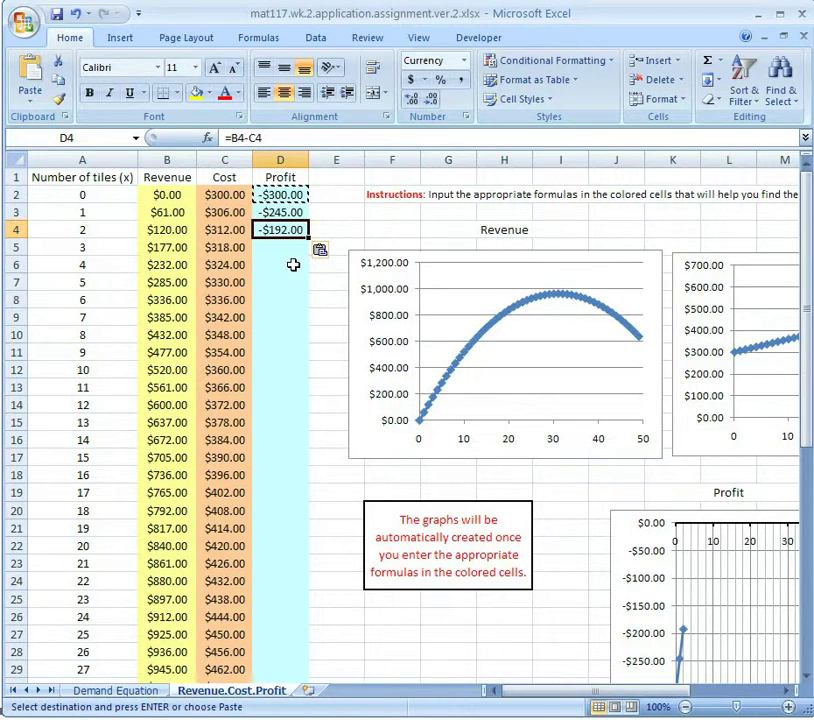
{"action": "key", "text": "Down"}
{"action": "key", "text": "ctrl+v"}
{"action": "key", "text": "Down"}
{"action": "key", "text": "ctrl+v"}
{"action": "key", "text": "Down"}
{"action": "key", "text": "ctrl+v"}
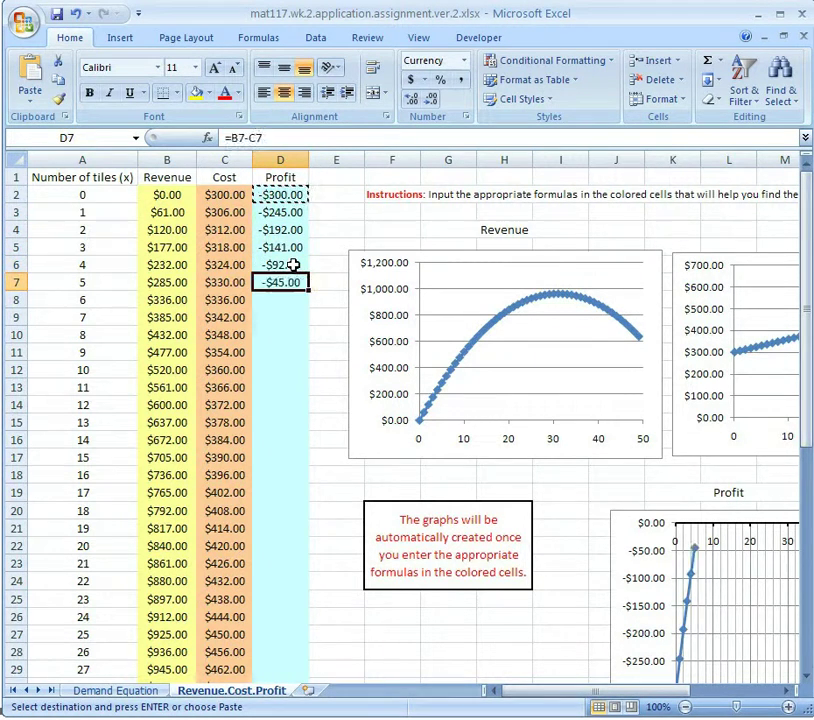
- Paste the profit formula into cells D8 through D12
{"action": "key", "text": "ctrl+Down"}
{"action": "scroll", "coordinate": [361, 467], "scroll_direction": "up", "scroll_amount": 11}
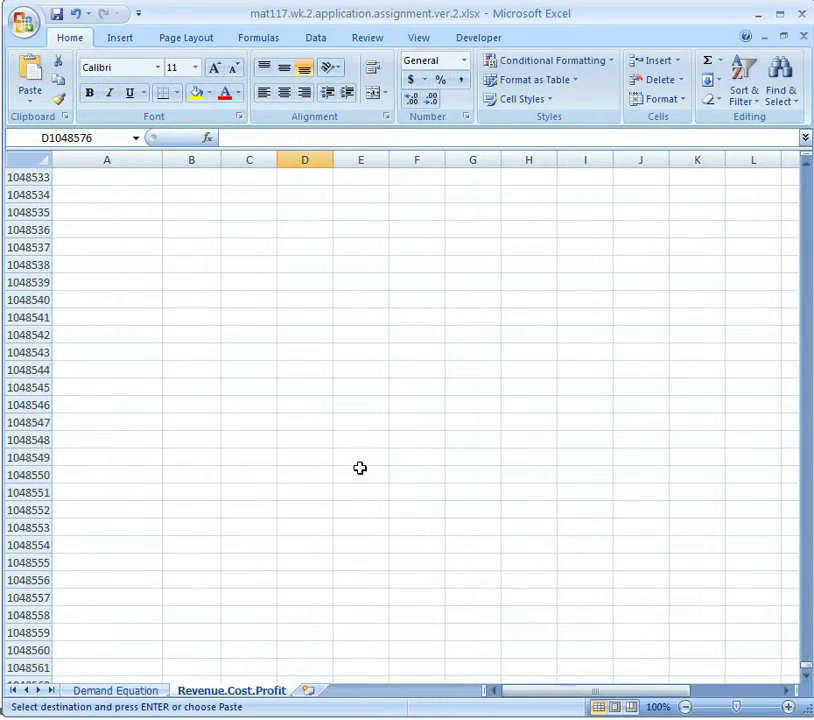
{"action": "key", "text": "ctrl+Home"}
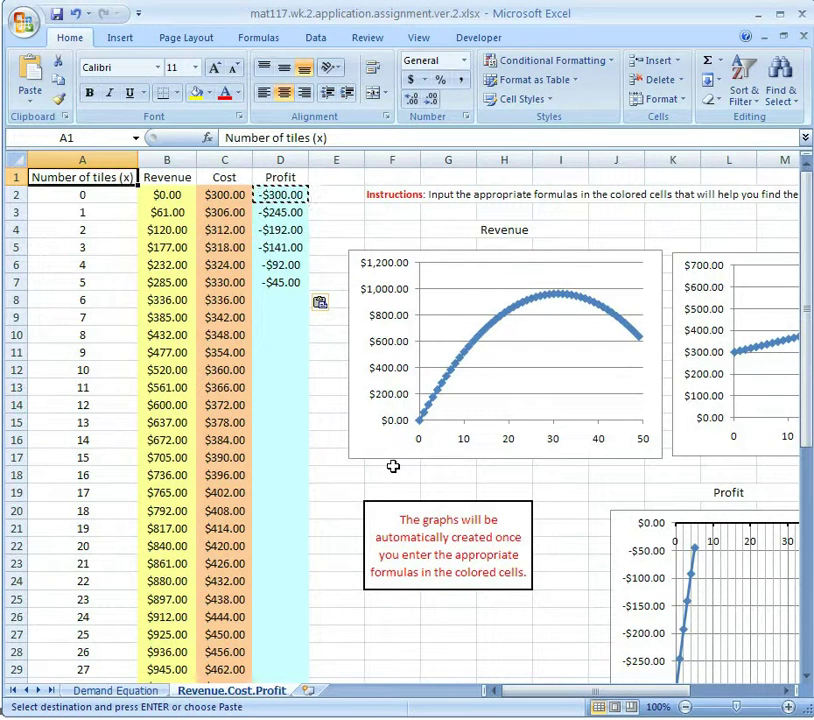
{"action": "left_click", "coordinate": [282, 298]}
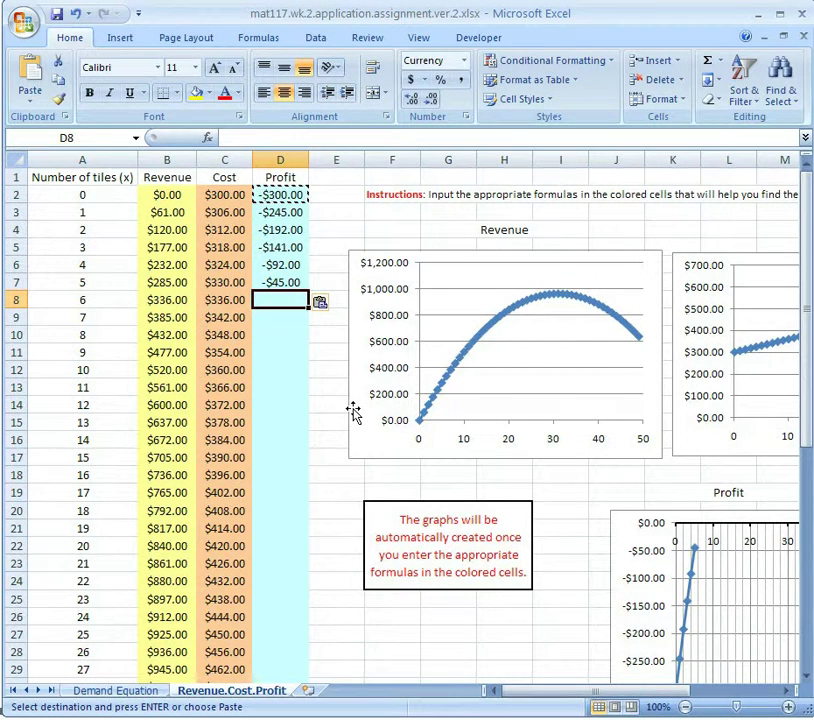
{"action": "key", "text": "ctrl+v"}
{"action": "left_click", "coordinate": [287, 320]}
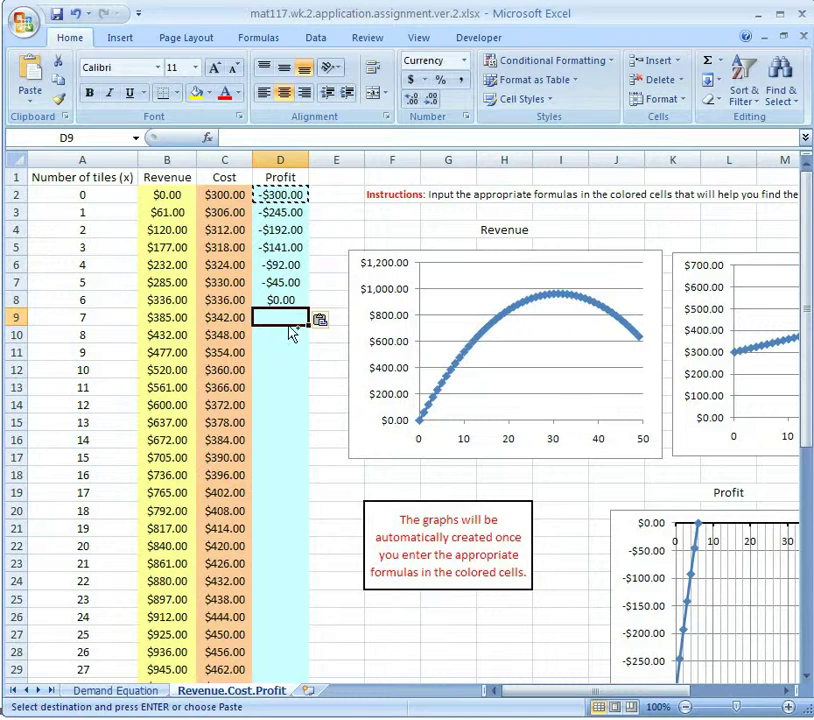
{"action": "key", "text": "ctrl+v"}
{"action": "left_click", "coordinate": [285, 336]}
{"action": "key", "text": "ctrl+v"}
{"action": "left_click", "coordinate": [284, 352]}
{"action": "key", "text": "ctrl+v"}
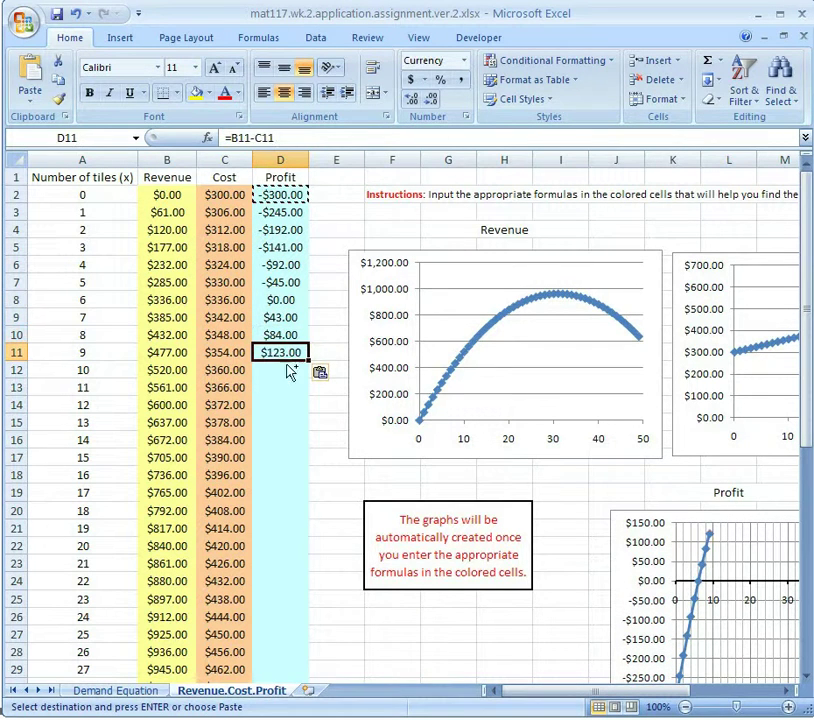
{"action": "left_click", "coordinate": [287, 370]}
{"action": "key", "text": "ctrl+v"}
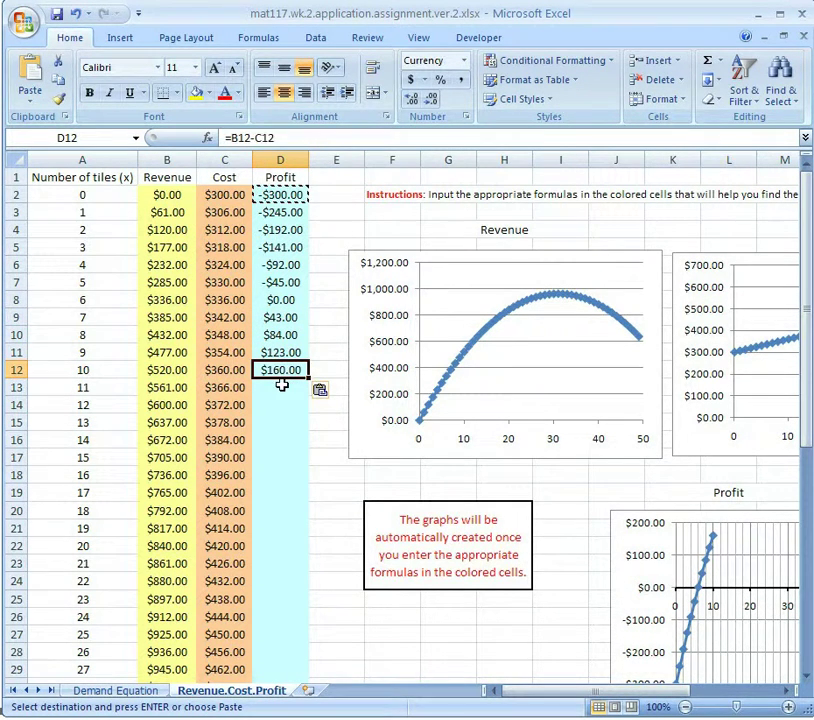
- Fill D13:D51 with the profit formula to complete the Profit curve
{"action": "left_click", "coordinate": [283, 386]}
{"action": "key", "text": "shift+Down"}
{"action": "key", "text": "shift+Down"}
{"action": "key", "text": "shift+Down"}
{"action": "key", "text": "shift+Down"}
{"action": "key", "text": "shift+Down"}
{"action": "key", "text": "shift+Down"}
{"action": "key", "text": "shift+Down"}
{"action": "key", "text": "shift+Down"}
{"action": "key", "text": "shift+Down"}
{"action": "key", "text": "shift+Down"}
{"action": "key", "text": "shift+Down"}
{"action": "key", "text": "shift+Down"}
{"action": "key", "text": "shift+Down"}
{"action": "key", "text": "shift+Down"}
{"action": "key", "text": "shift+Down"}
{"action": "key", "text": "shift+Down"}
{"action": "key", "text": "shift+Down"}
{"action": "key", "text": "shift+Down"}
{"action": "key", "text": "shift+Down"}
{"action": "key", "text": "shift+Down"}
{"action": "key", "text": "shift+Down"}
{"action": "key", "text": "shift+Down"}
{"action": "key", "text": "shift+Down"}
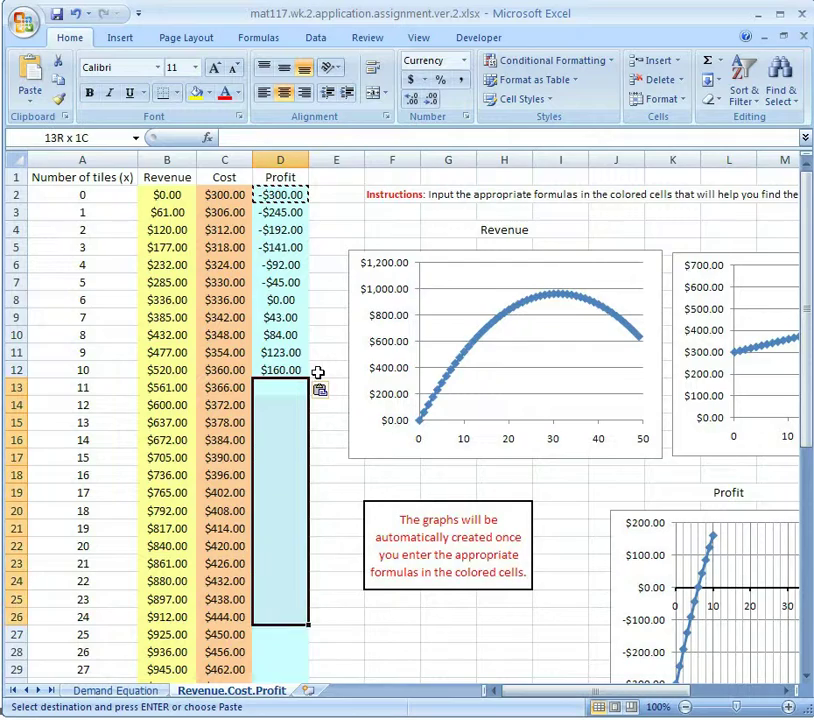
{"action": "key", "text": "shift+Up"}
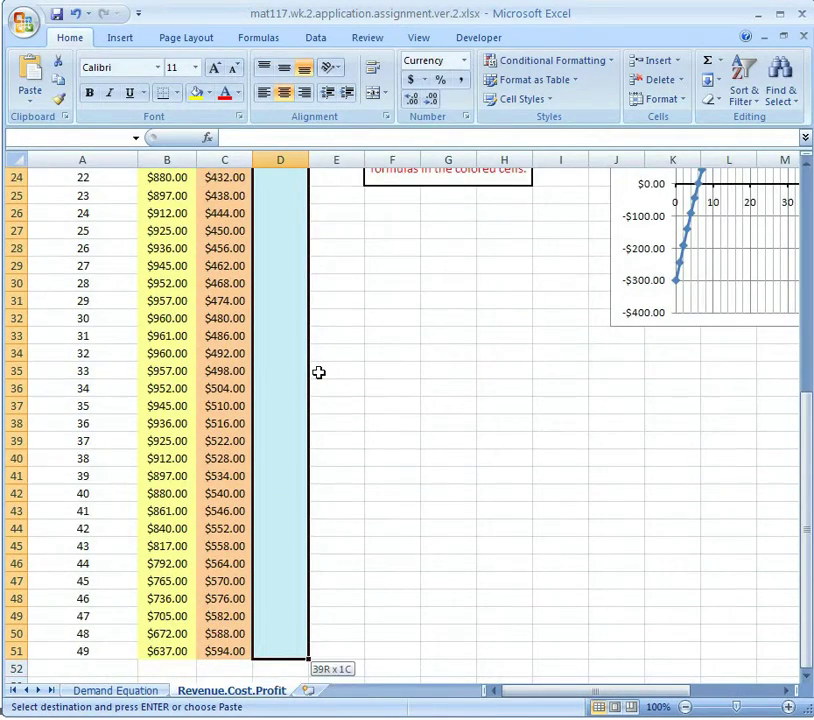
{"action": "key", "text": "ctrl+v"}
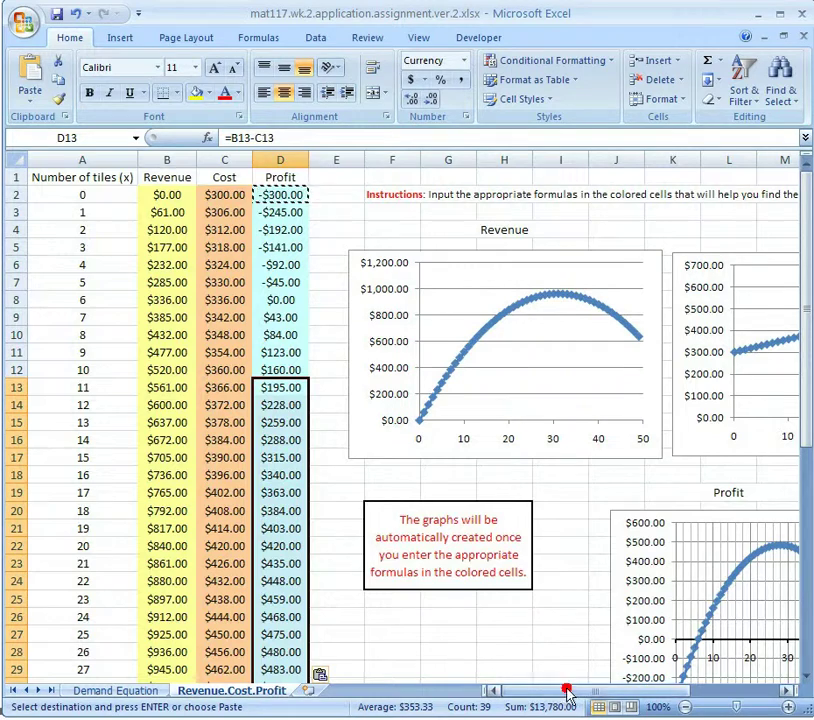
{"action": "left_click_drag", "start_coordinate": [567, 692], "coordinate": [588, 692]}
{"action": "scroll", "coordinate": [594, 590], "scroll_direction": "down", "scroll_amount": 3}
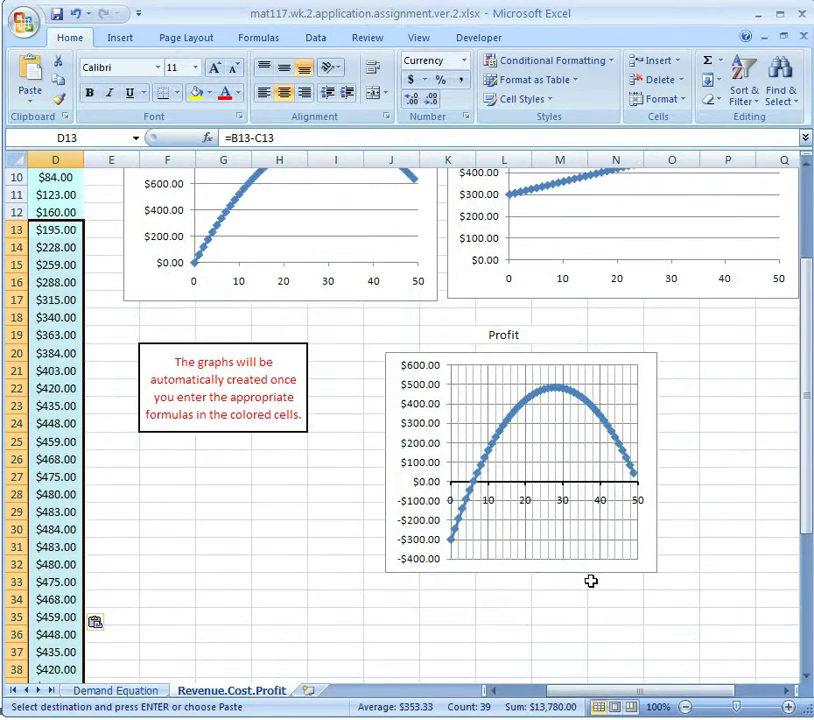
{"action": "scroll", "coordinate": [586, 587], "scroll_direction": "up", "scroll_amount": 3}
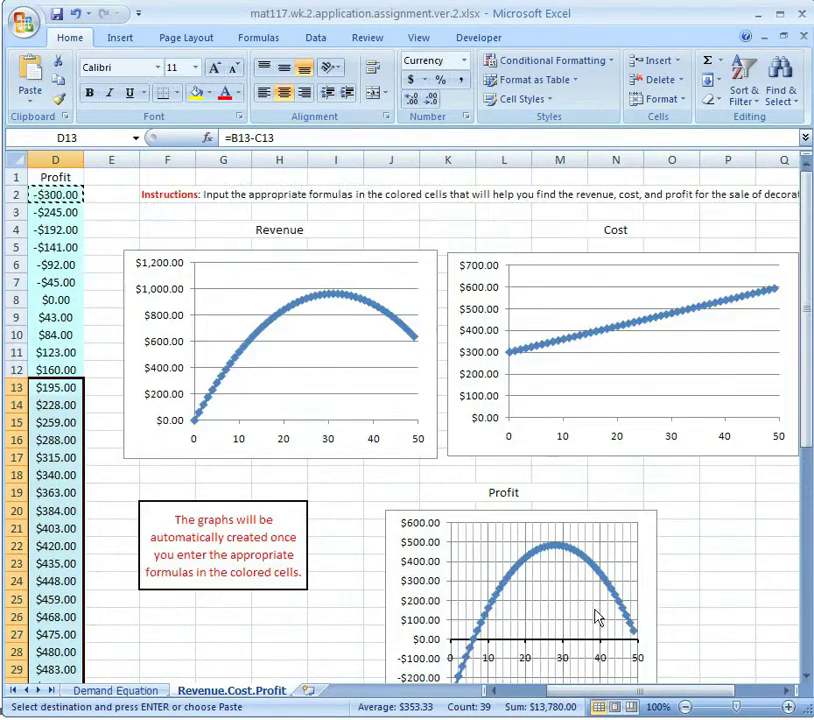
{"action": "left_click_drag", "start_coordinate": [618, 691], "coordinate": [505, 708]}
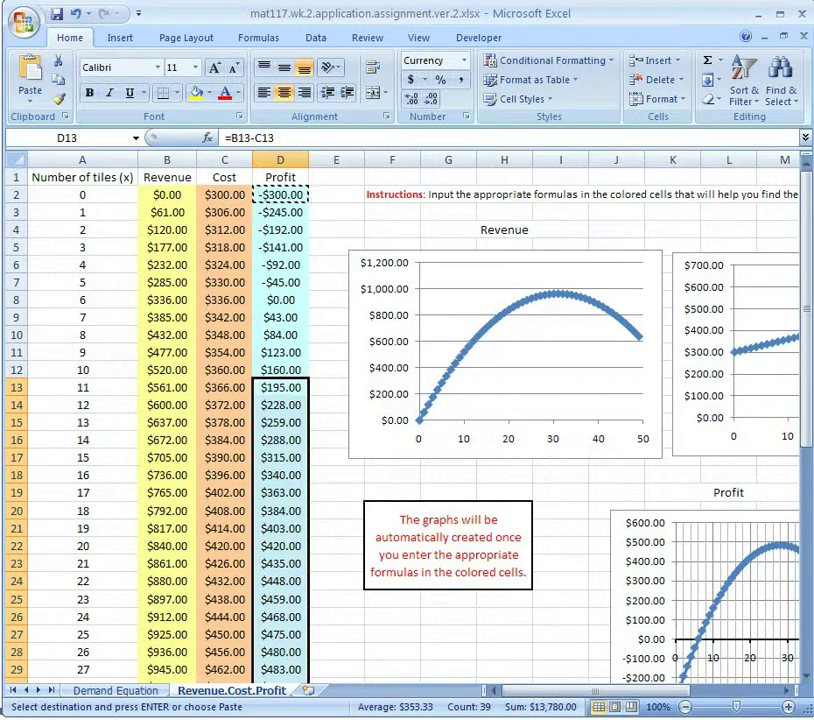
{"action": "left_click_drag", "start_coordinate": [568, 687], "coordinate": [454, 651]}
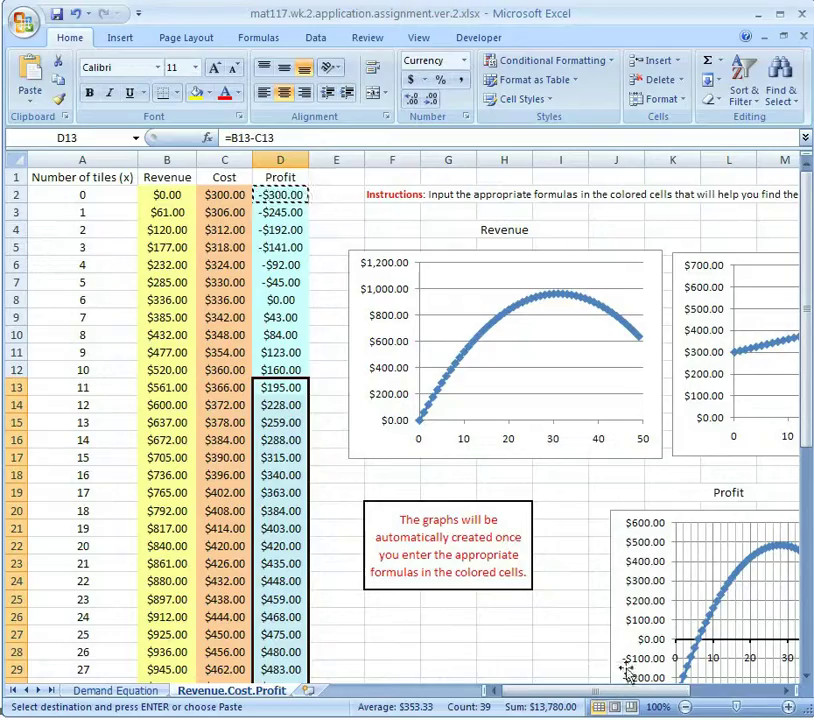